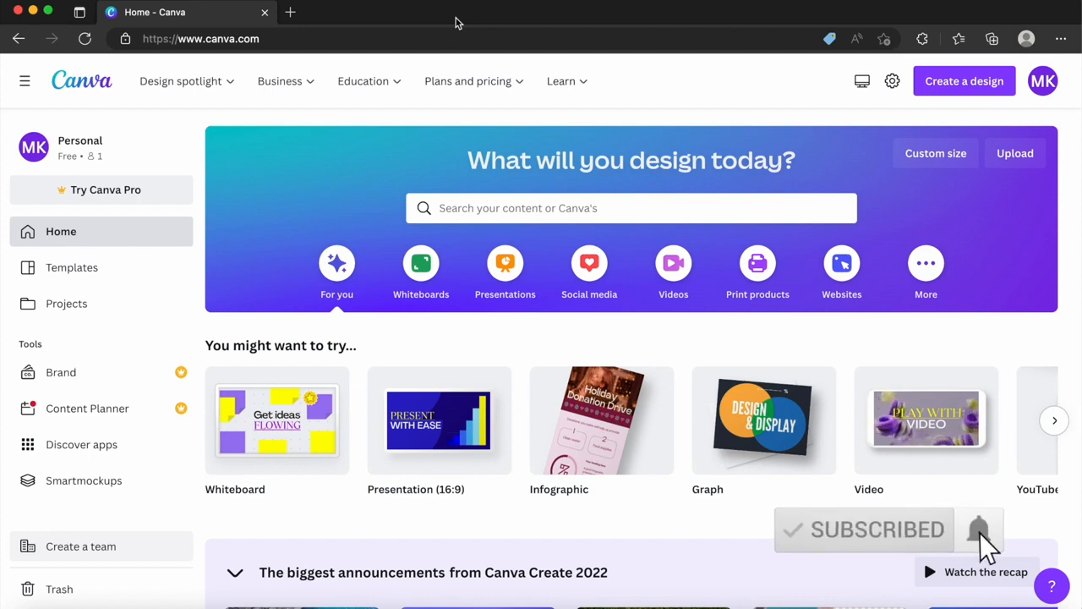
Look through the suggested design types and the recent designs on the home page
left_click(220, 38)
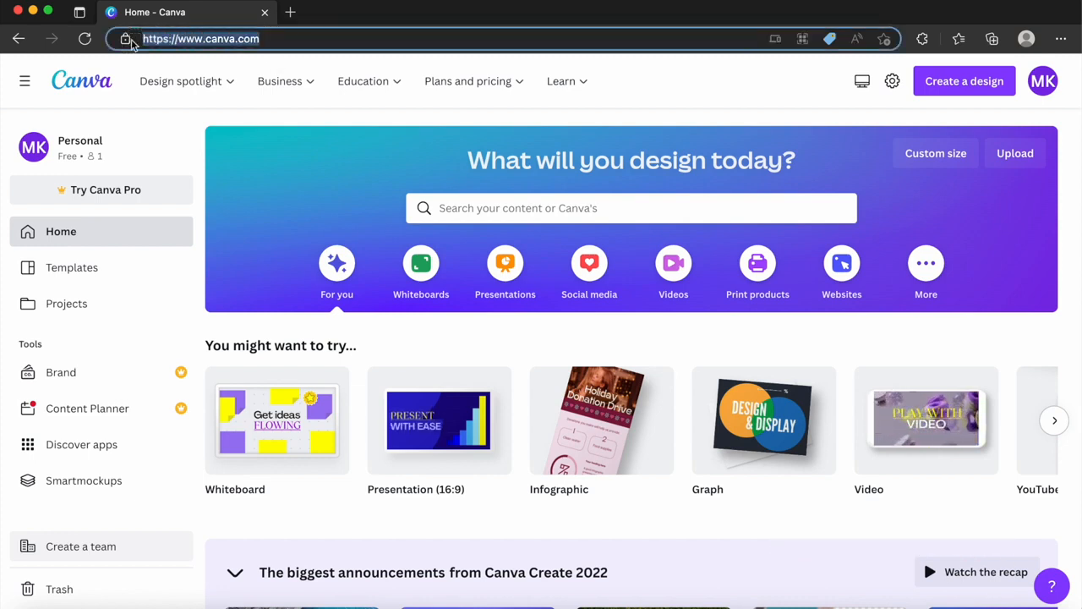
left_click(269, 39)
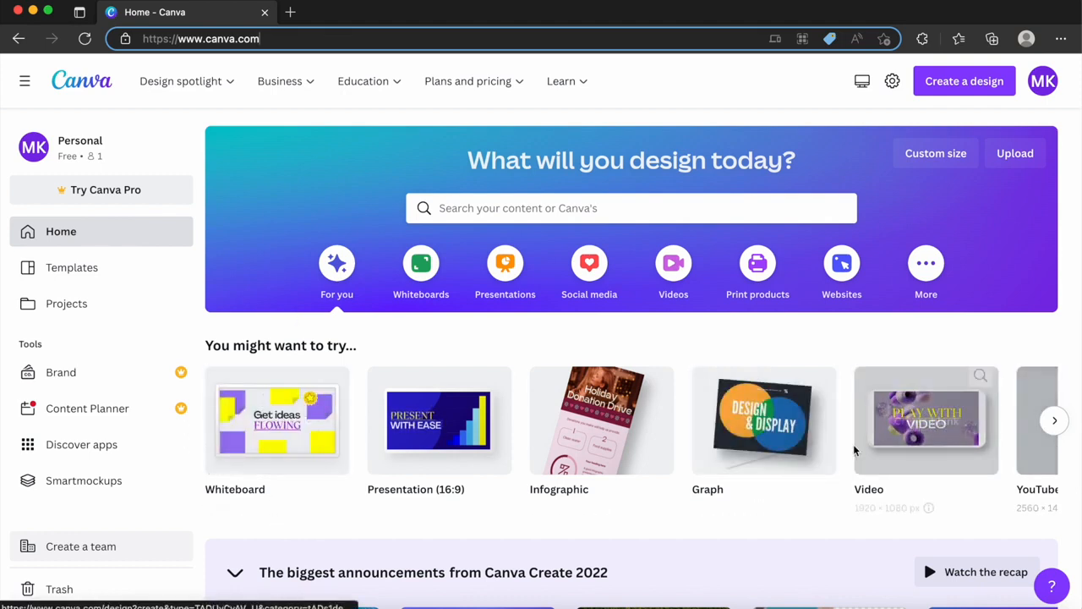
left_click(1054, 423)
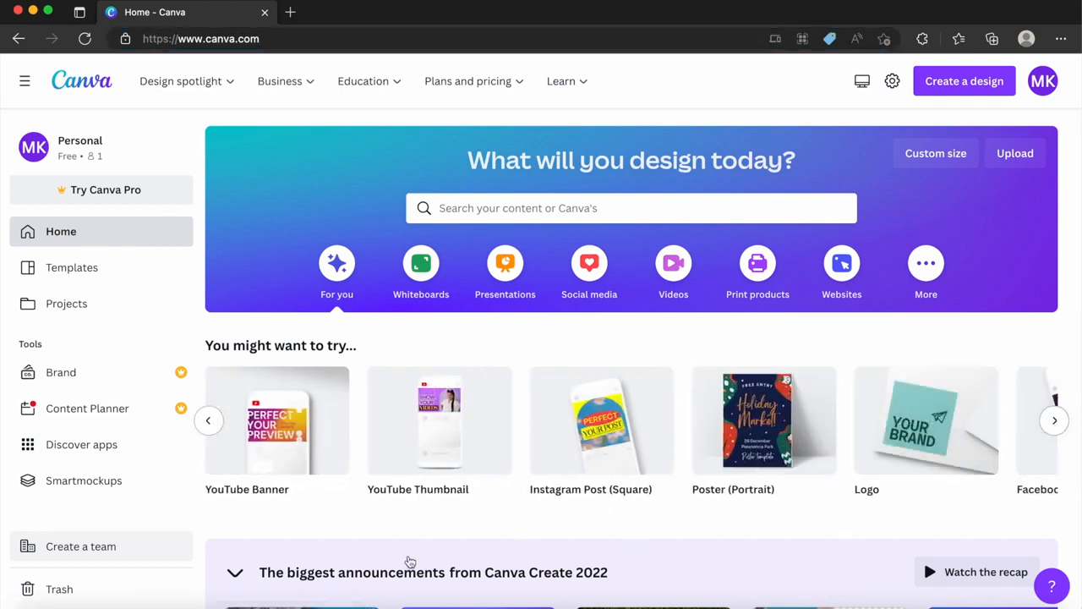
left_click(1055, 421)
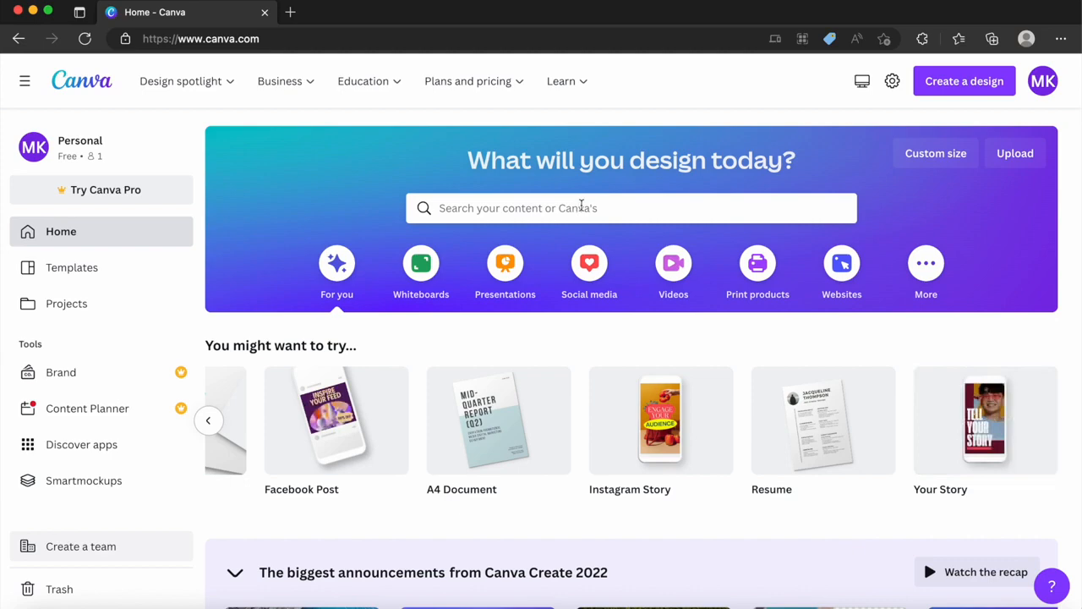
scroll(556, 351, "down", 3)
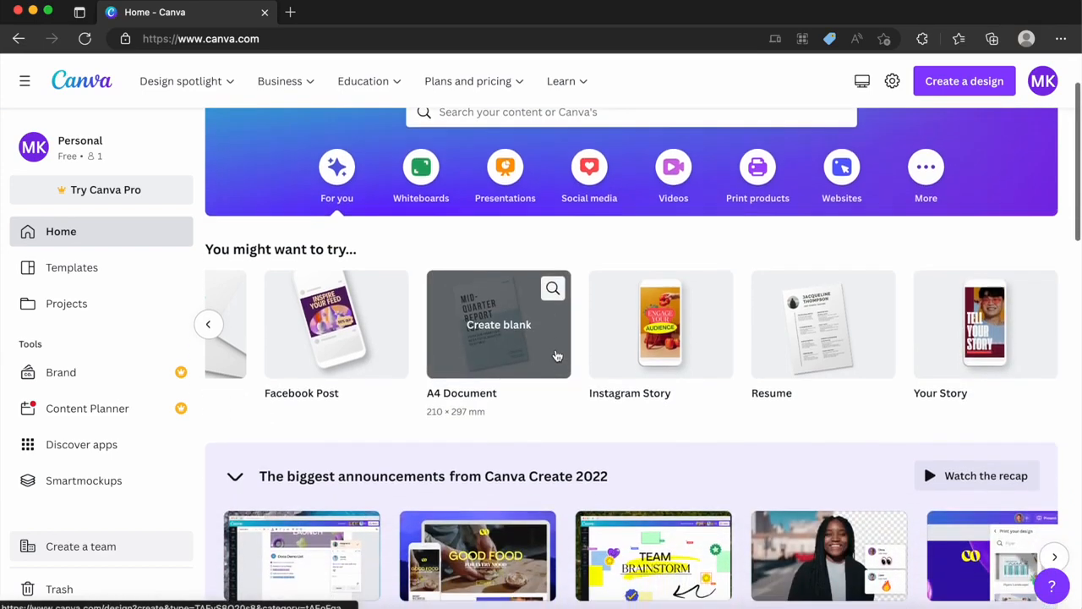
scroll(556, 356, "down", 6)
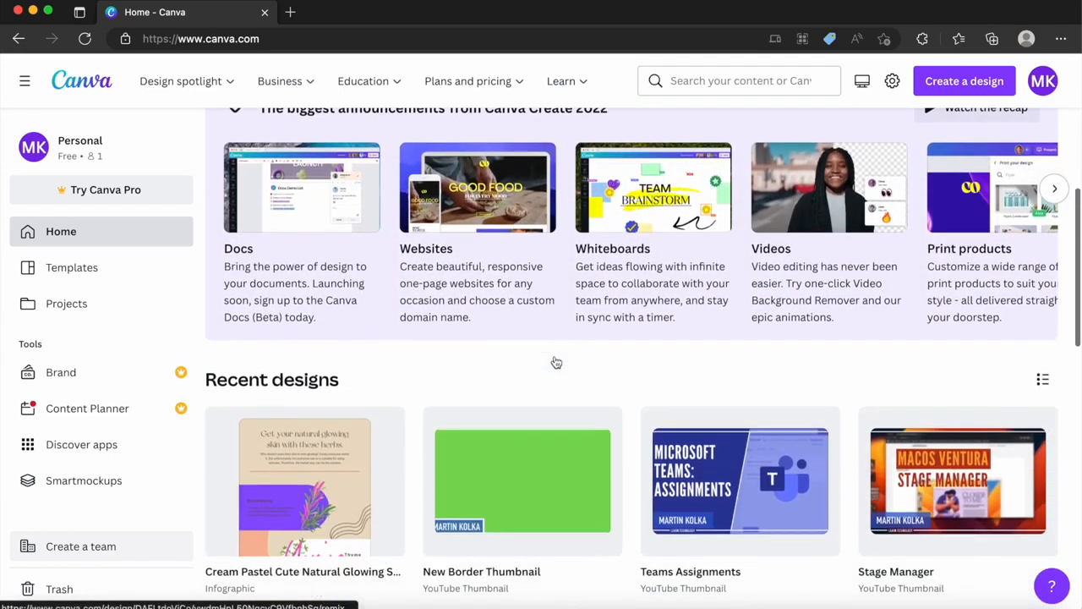
scroll(554, 361, "down", 3)
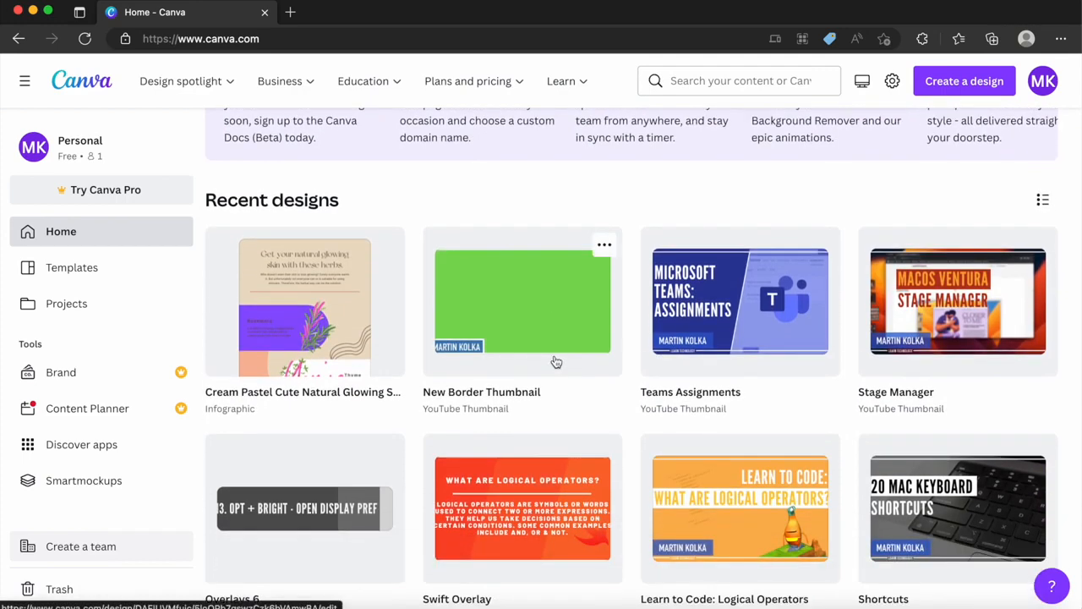
scroll(556, 362, "down", 2)
scroll(555, 362, "down", 5)
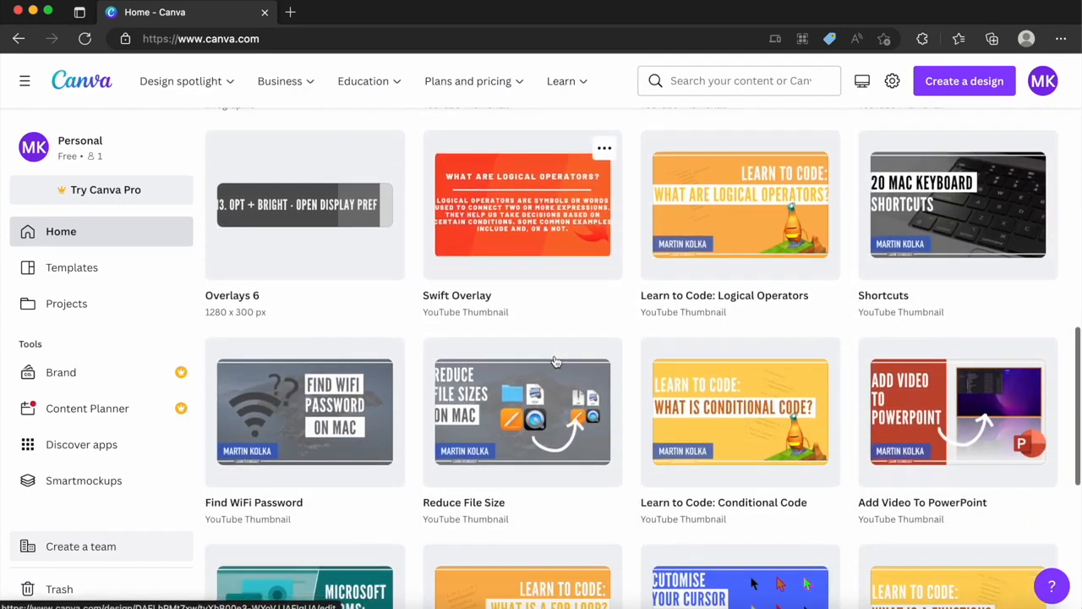
scroll(556, 362, "down", 11)
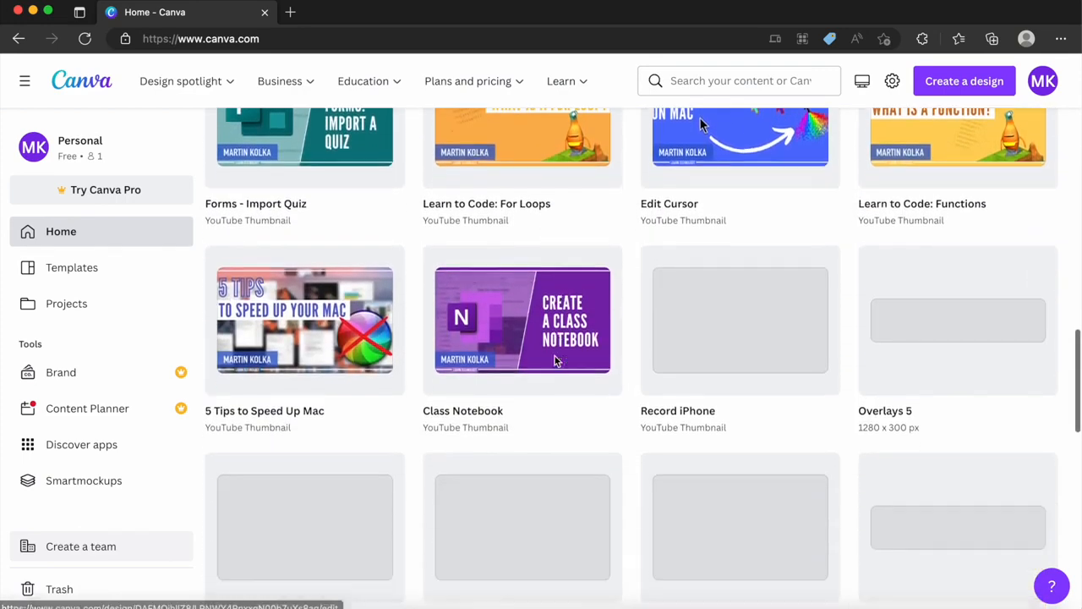
scroll(556, 362, "up", 20)
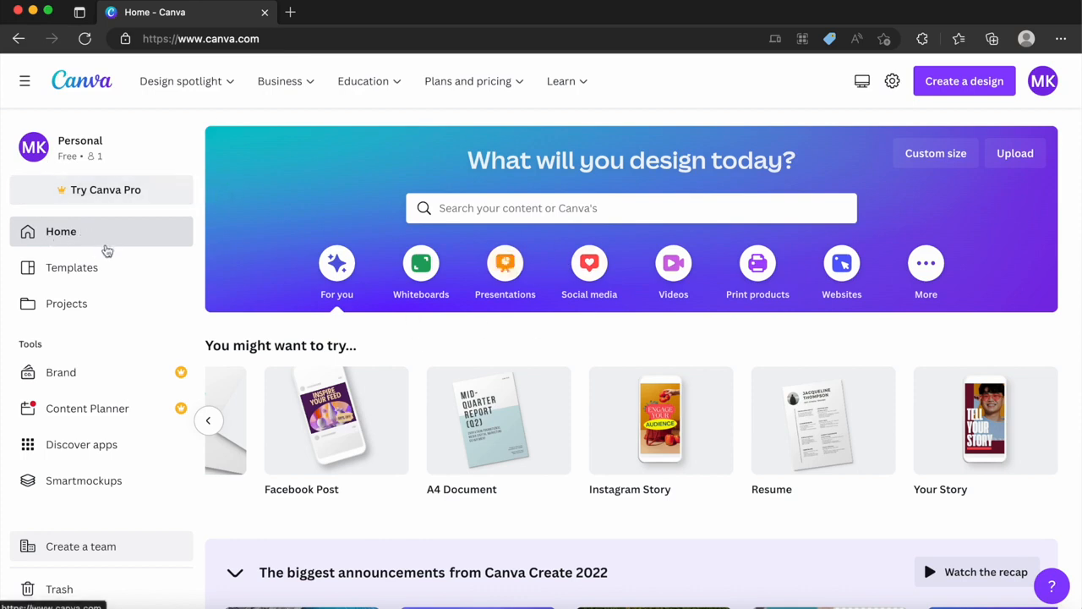
Open the templates page and look through the Presentations, Social media, Videos, Print products and More categories
left_click(63, 268)
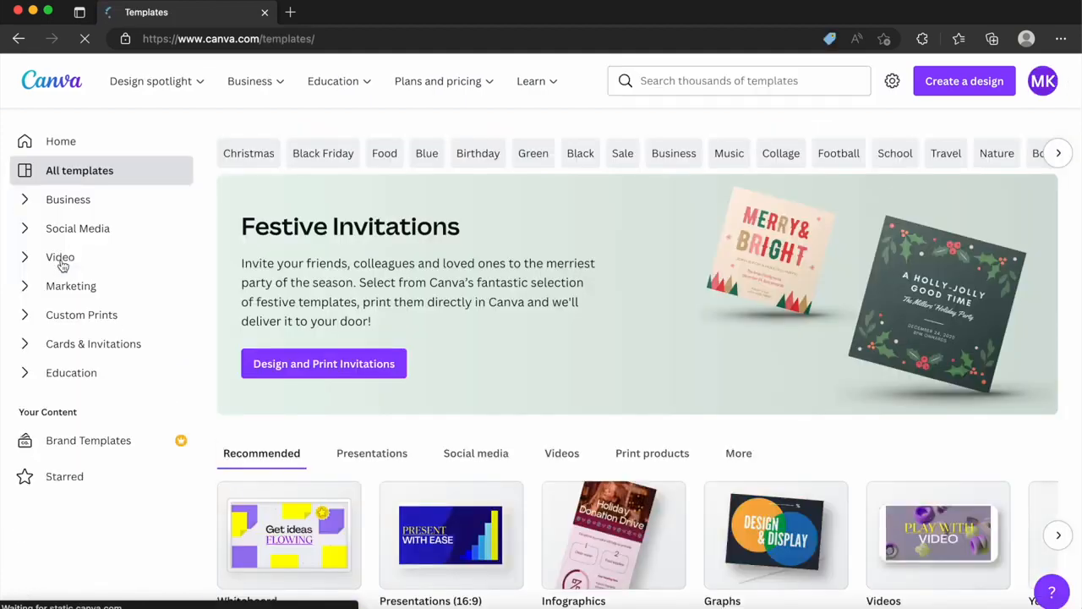
scroll(375, 350, "down", 1)
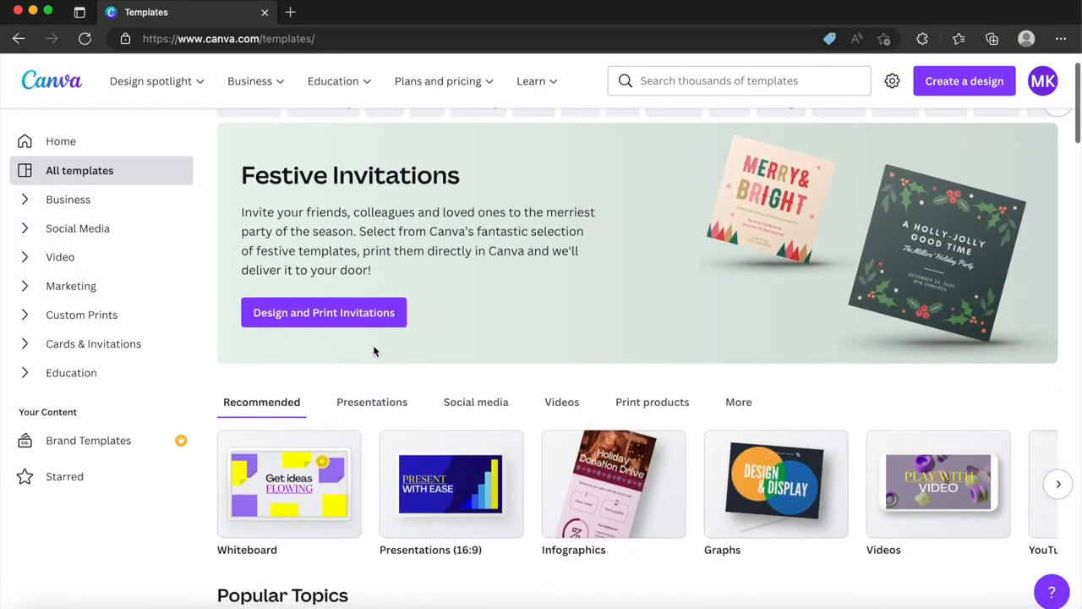
scroll(374, 350, "down", 1)
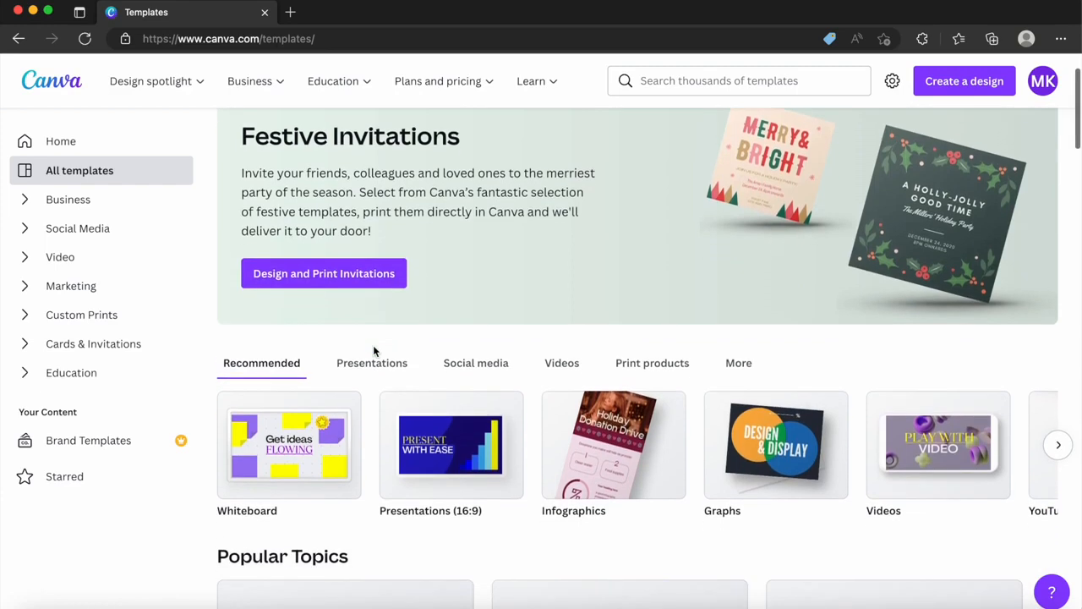
left_click(371, 364)
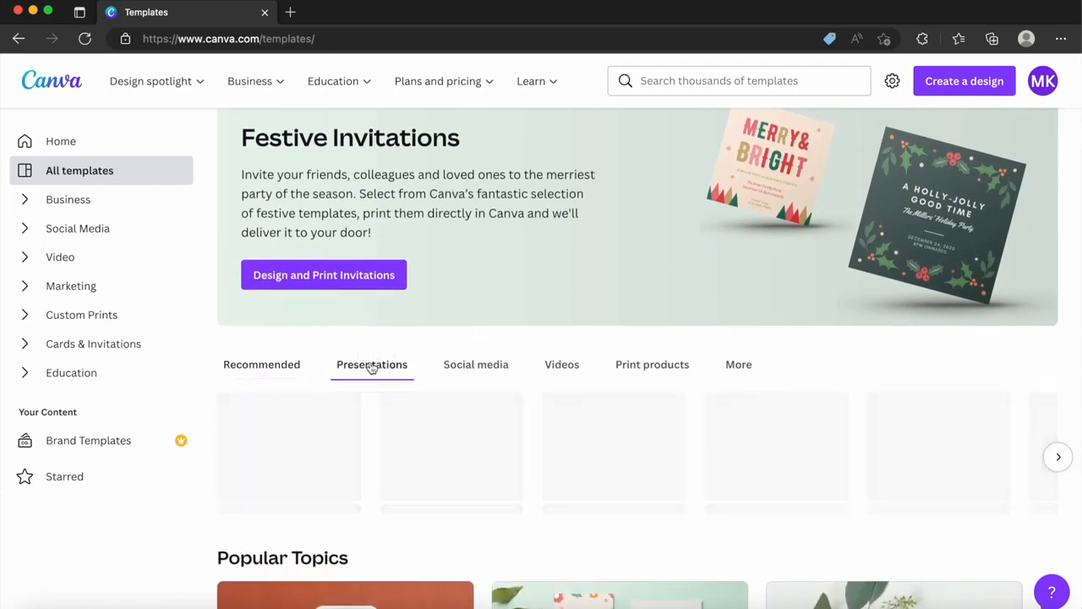
left_click(483, 370)
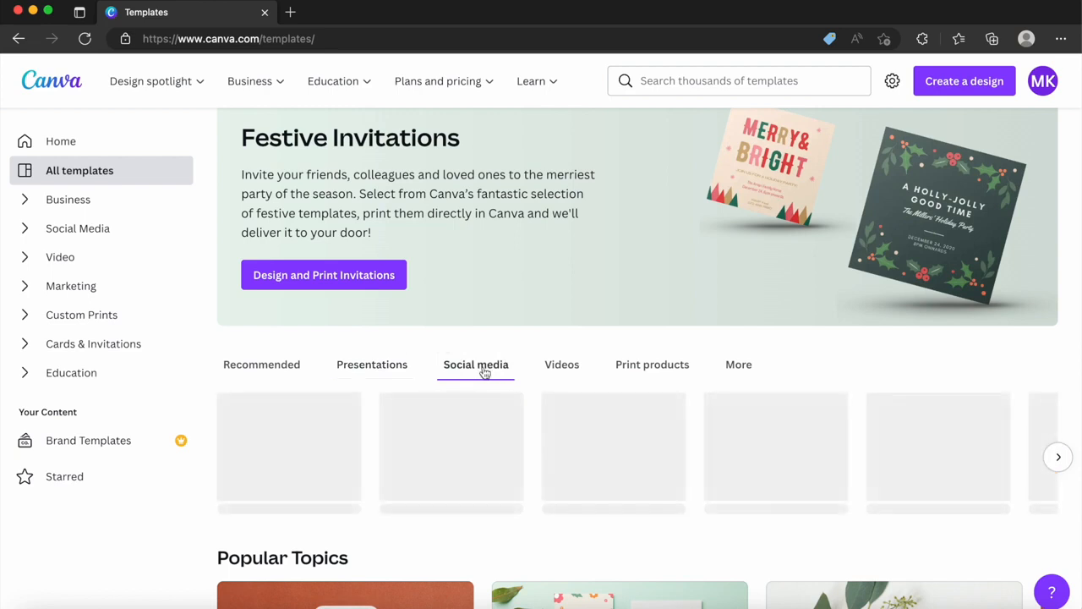
left_click(563, 370)
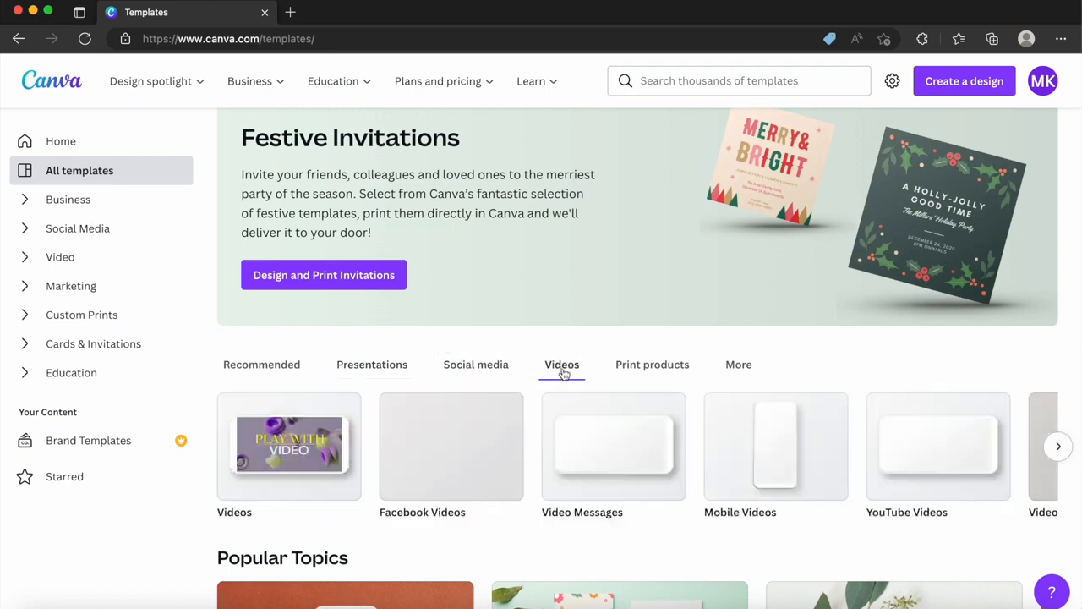
left_click(649, 374)
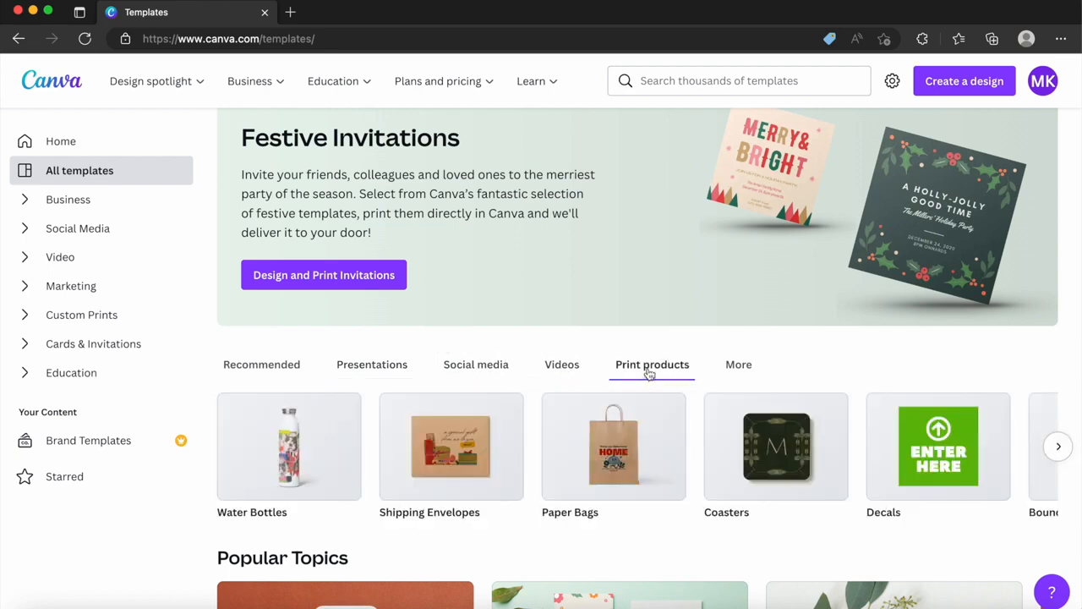
left_click(735, 370)
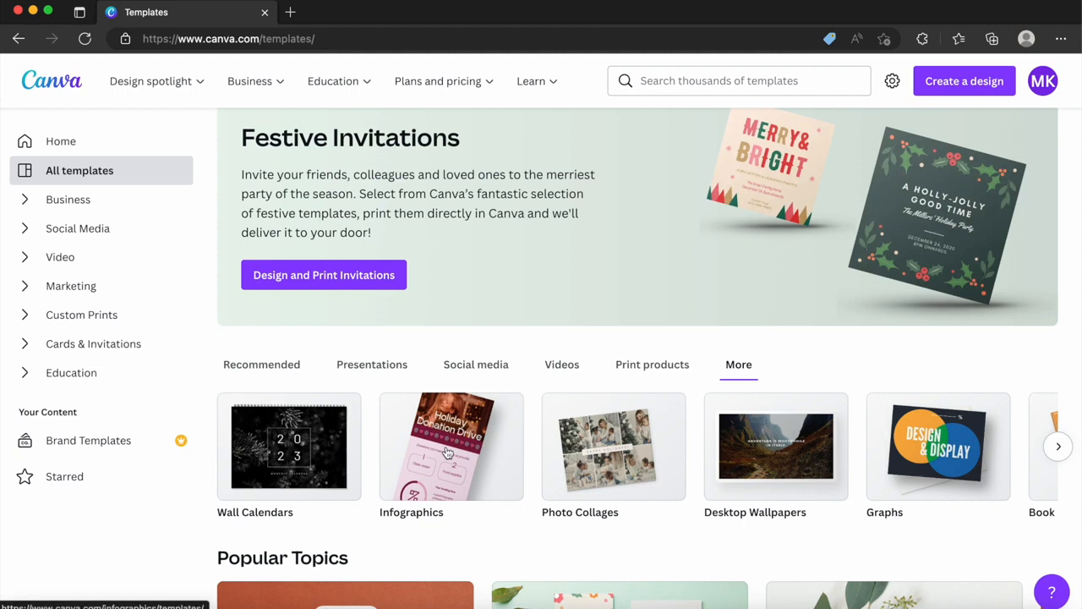
Search the template library for "infographic"
left_click(703, 79)
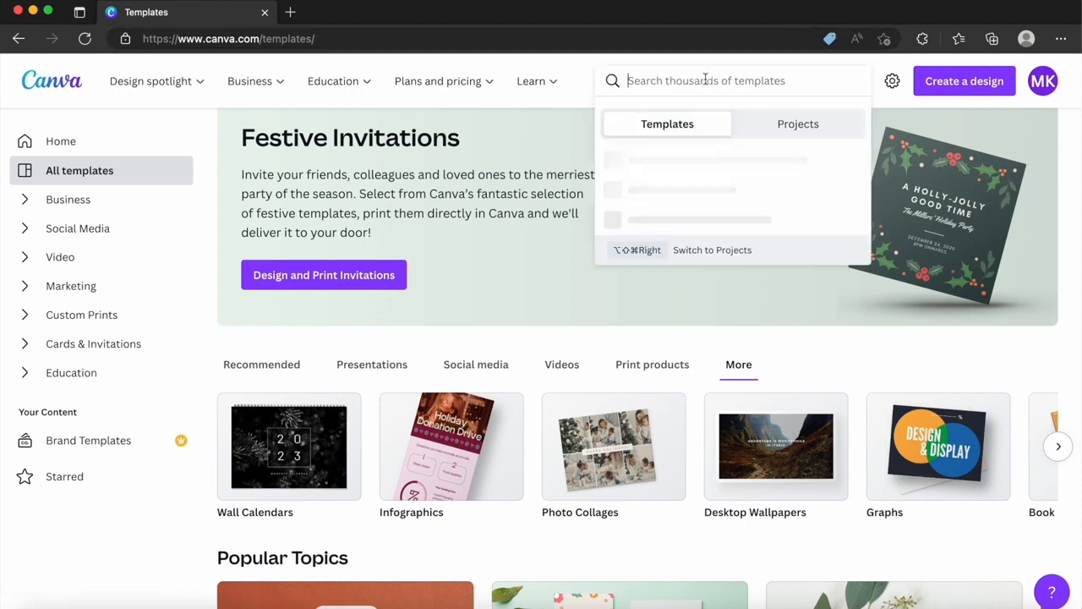
type("infog")
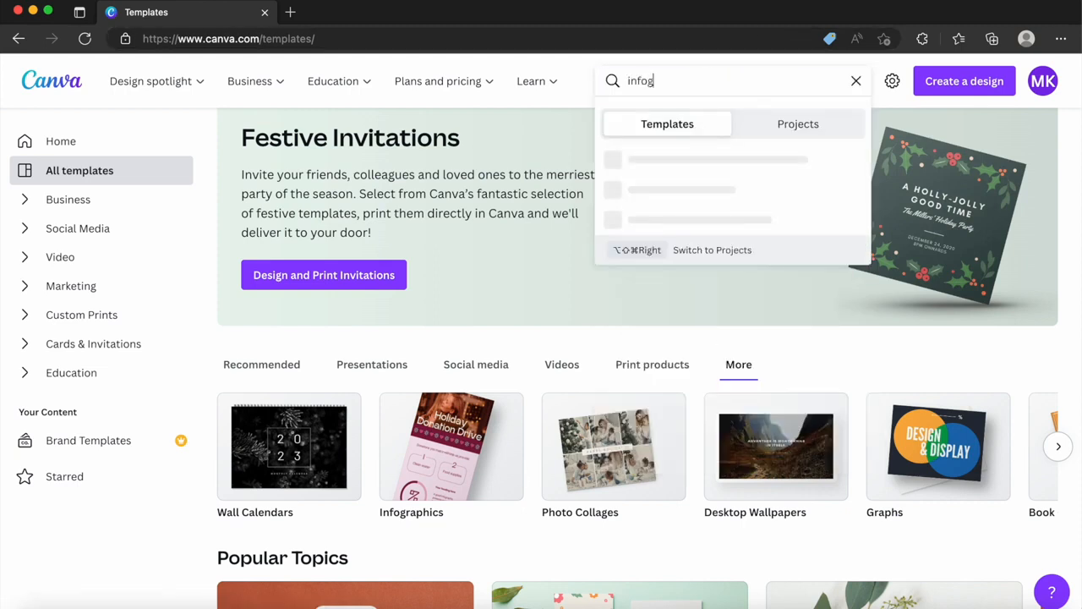
type("raphic")
key("Return")
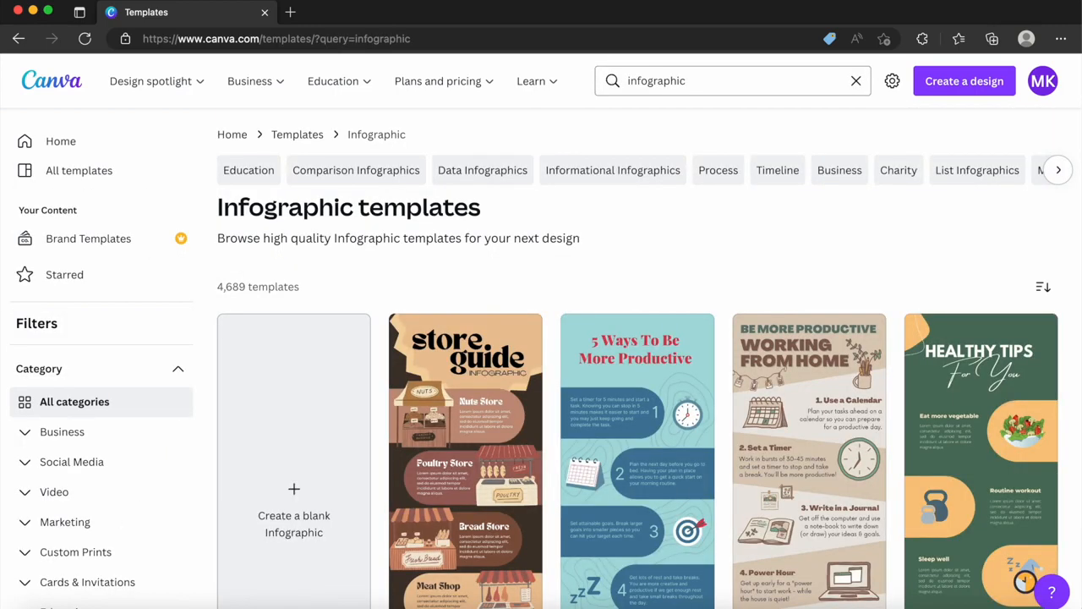
Find the Cream Pastel Cute Natural Glowing Skin Herbs Infographic template among the results and open it for customising
scroll(550, 218, "down", 3)
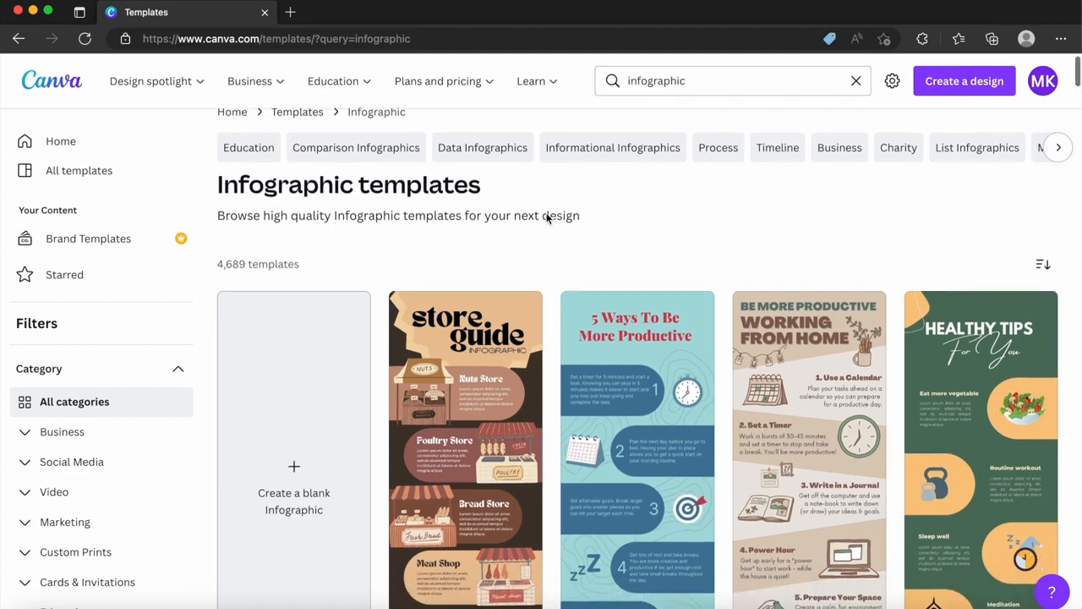
scroll(546, 219, "down", 5)
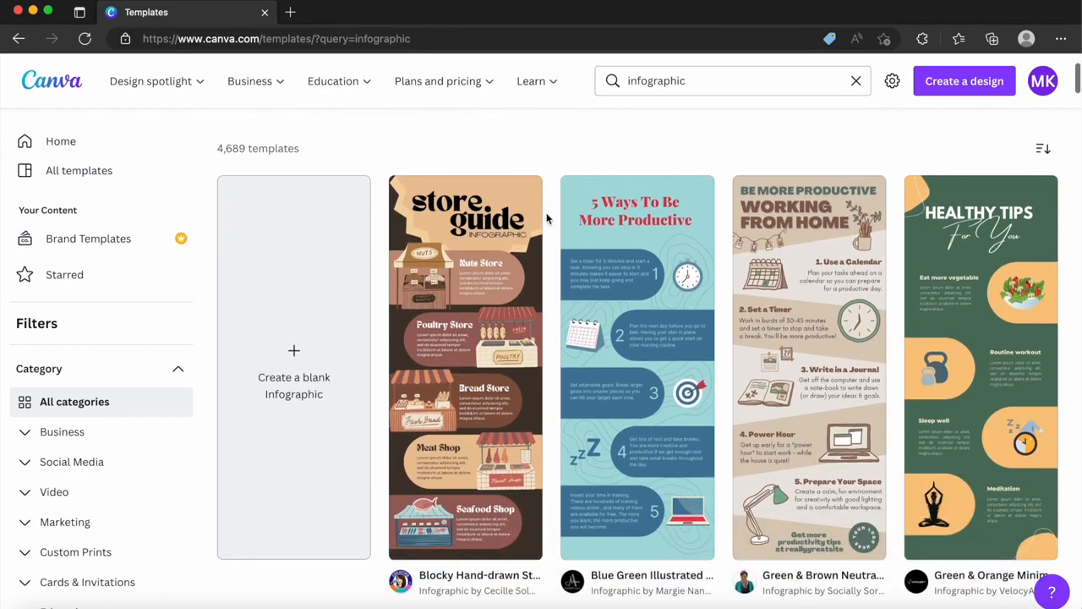
scroll(546, 219, "down", 9)
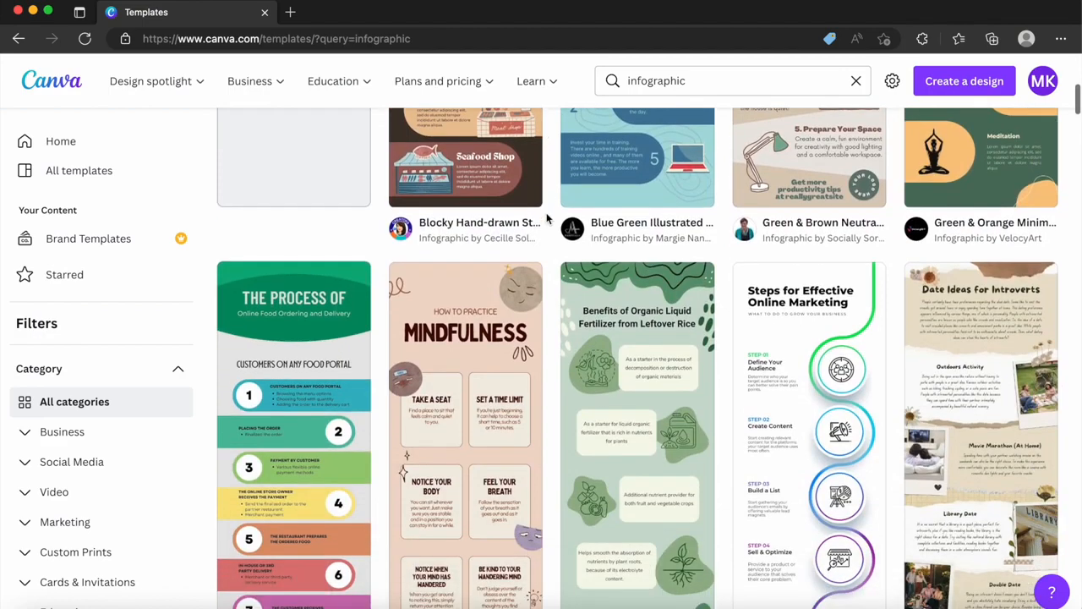
scroll(546, 219, "down", 6)
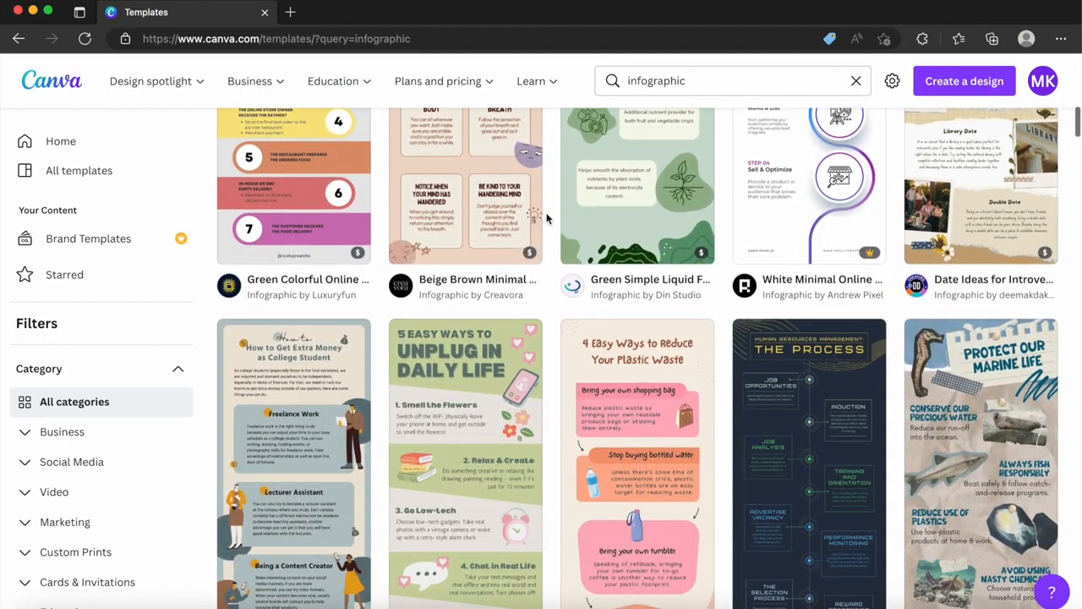
scroll(546, 219, "down", 7)
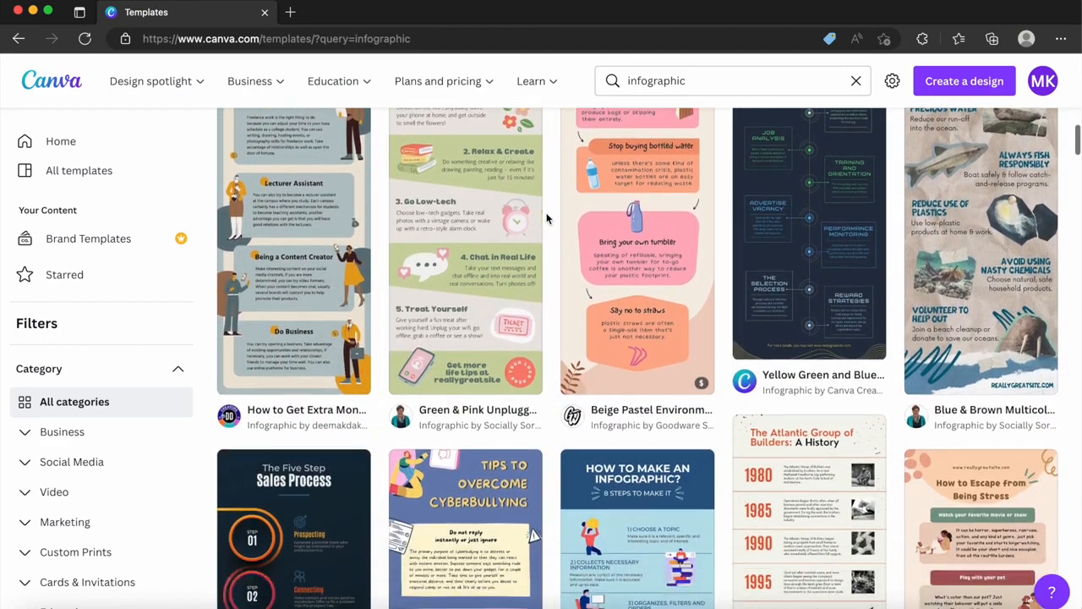
scroll(546, 219, "down", 4)
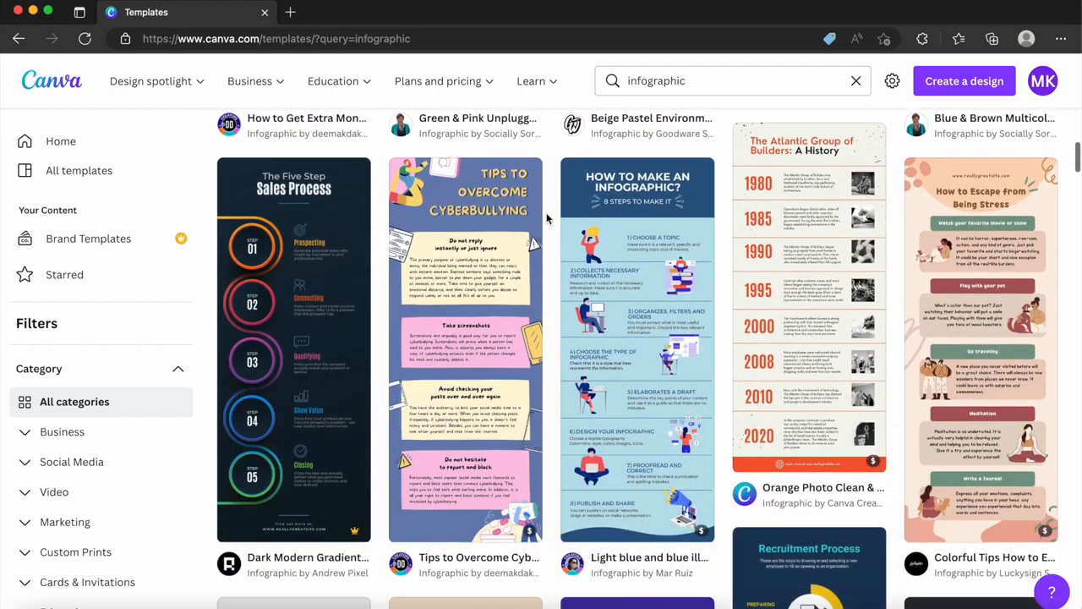
scroll(546, 219, "down", 6)
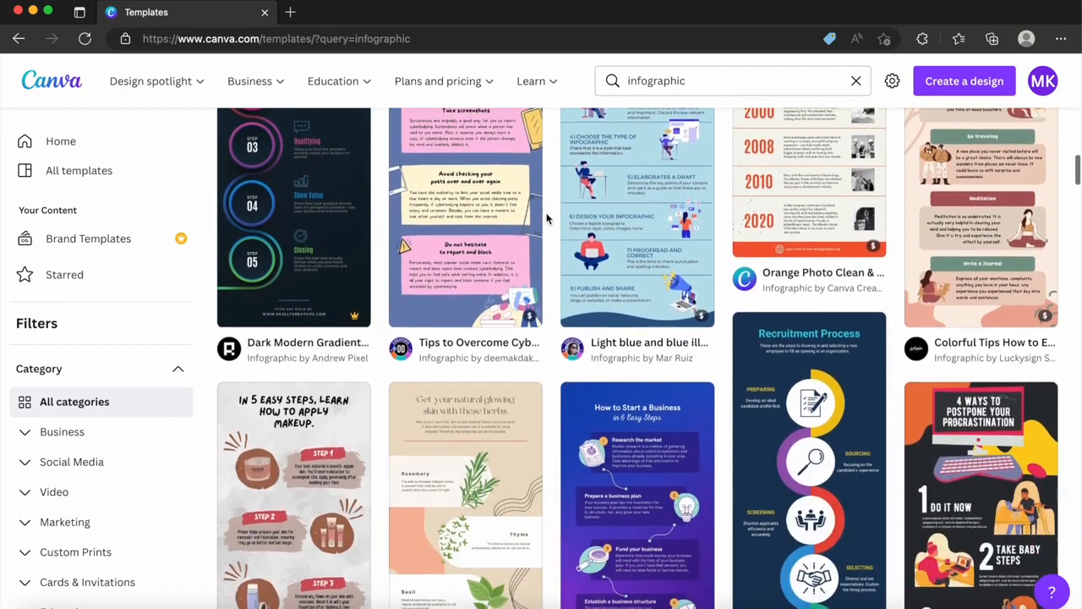
scroll(547, 219, "down", 3)
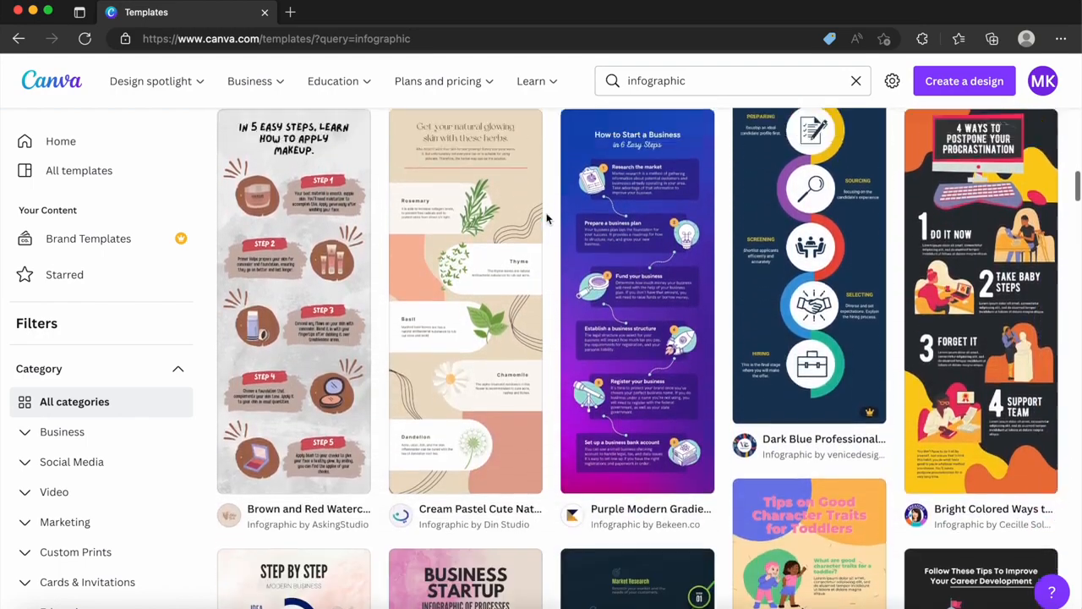
scroll(546, 218, "up", 2)
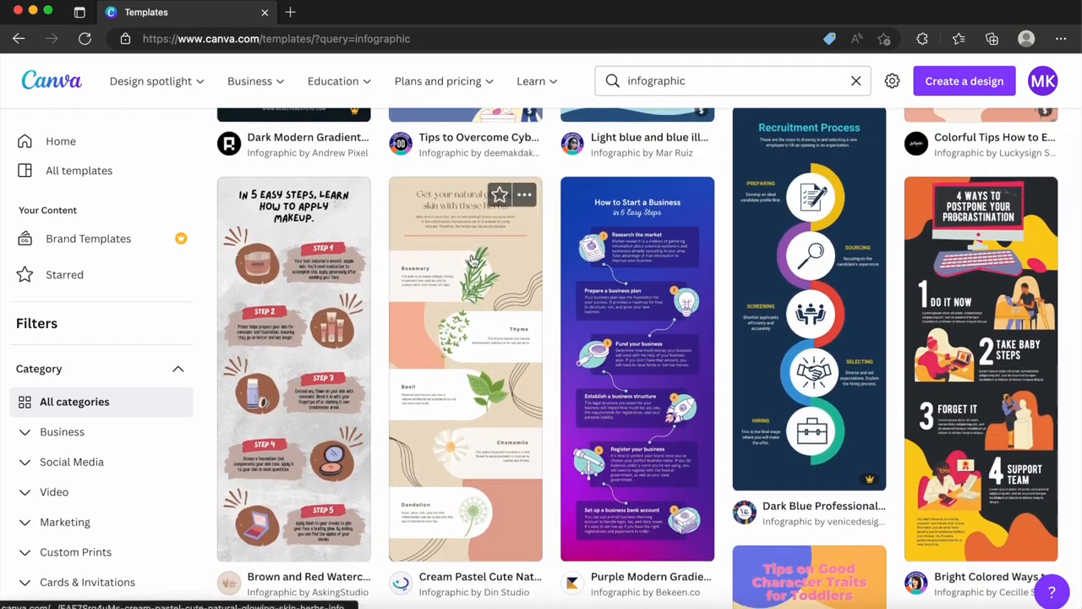
left_click(473, 259)
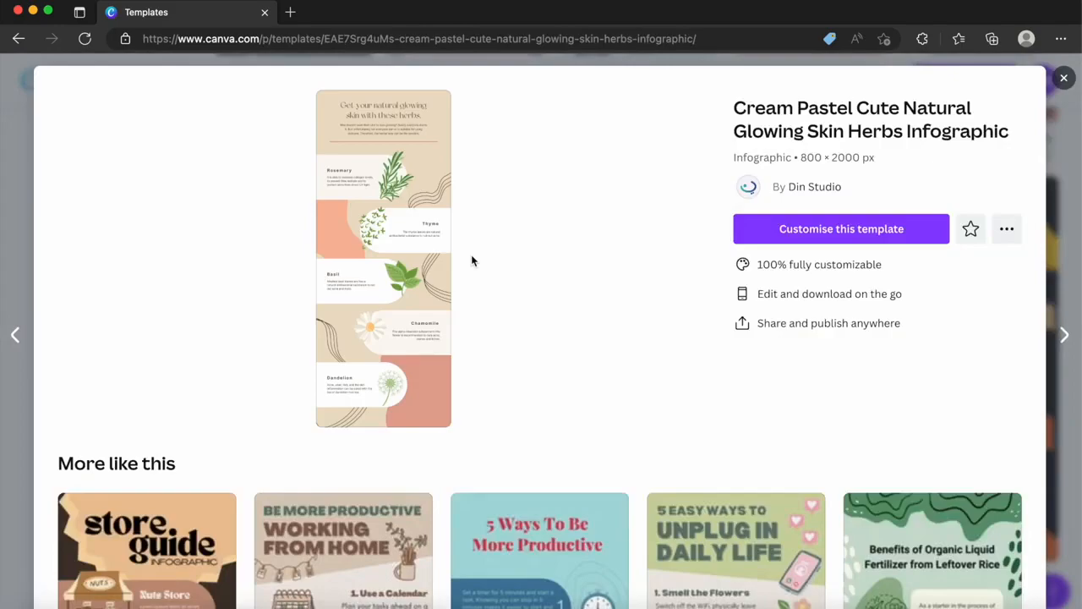
left_click(817, 234)
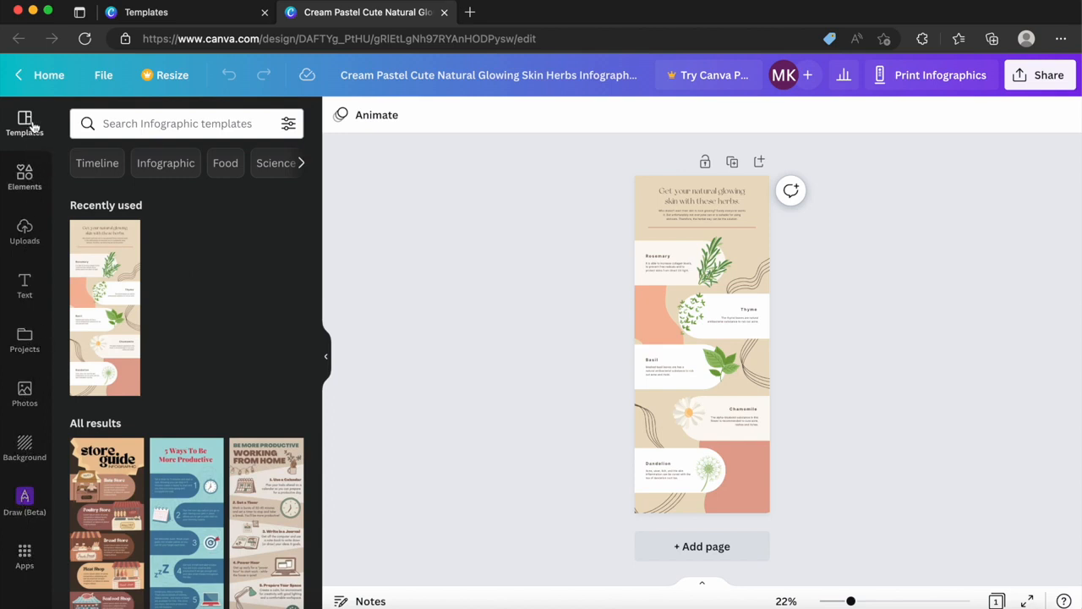
Look through the editor's Elements, Uploads, Text, Projects, Photos and Background categories
left_click(25, 176)
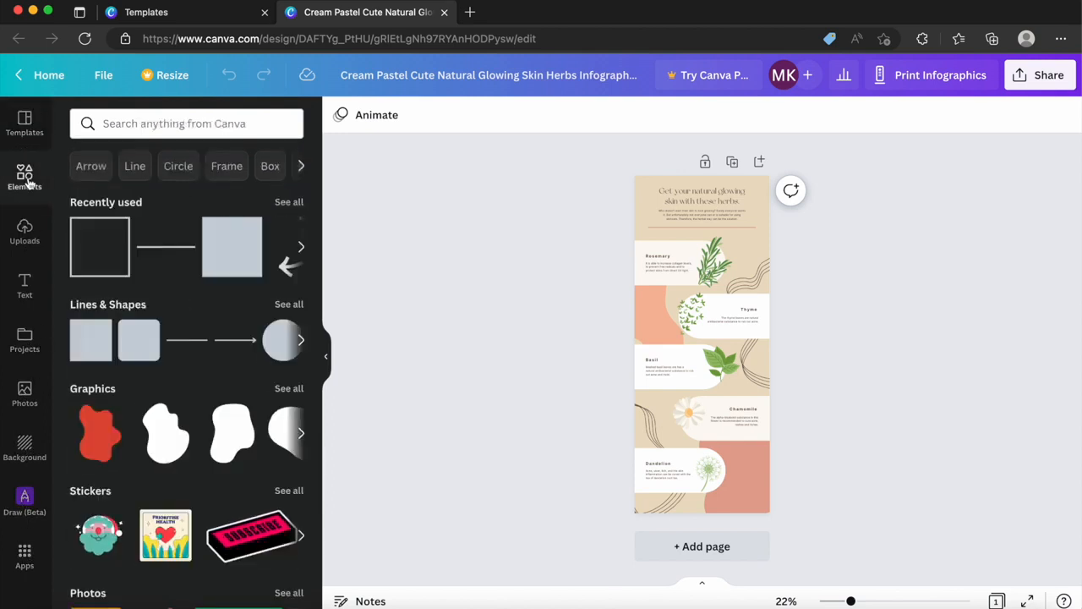
left_click(24, 237)
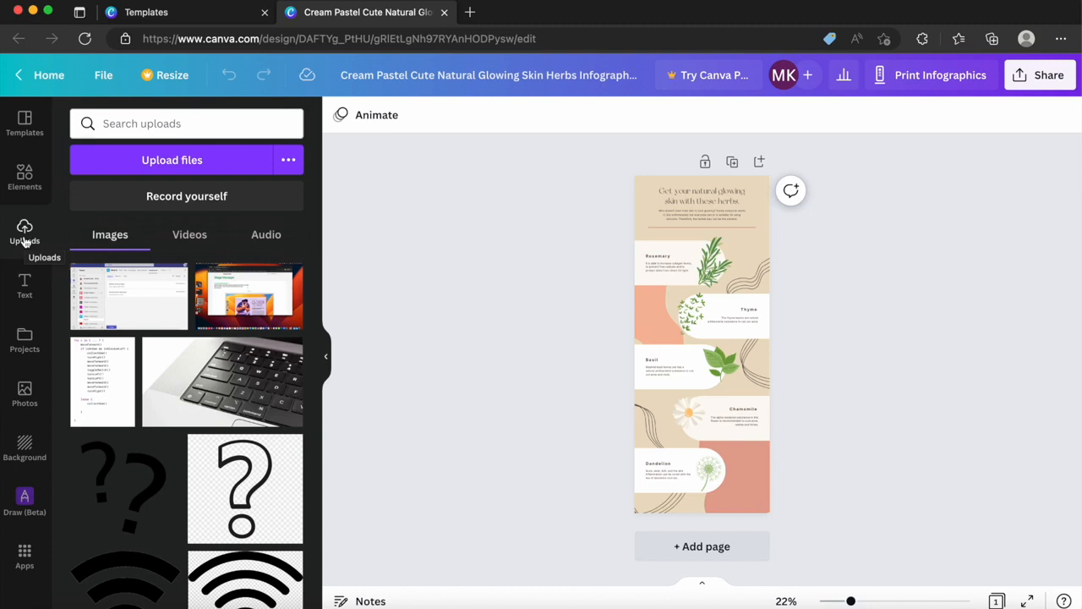
left_click(25, 286)
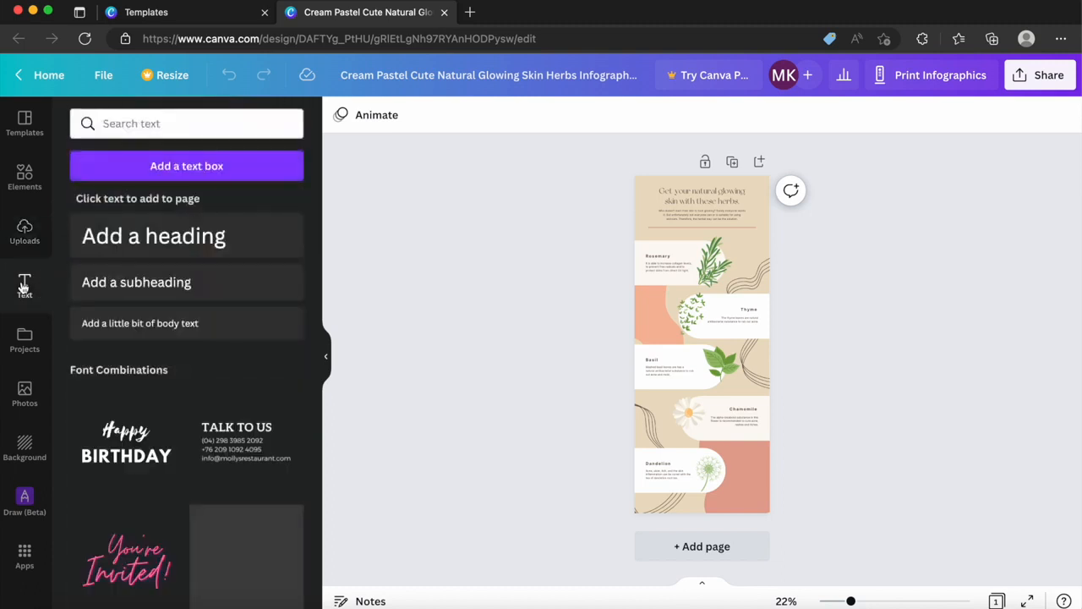
left_click(24, 342)
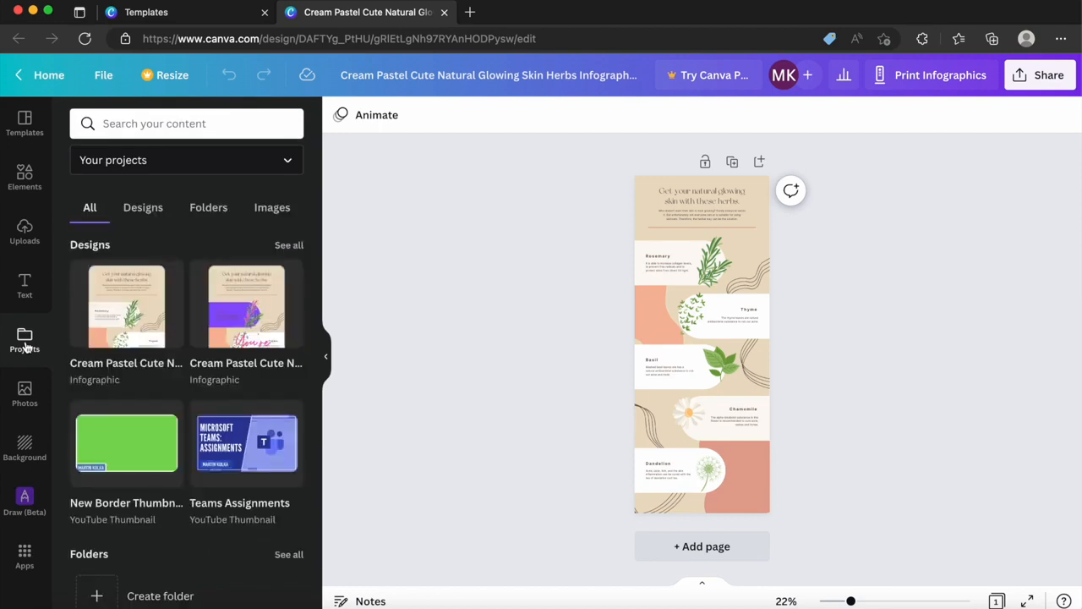
left_click(25, 394)
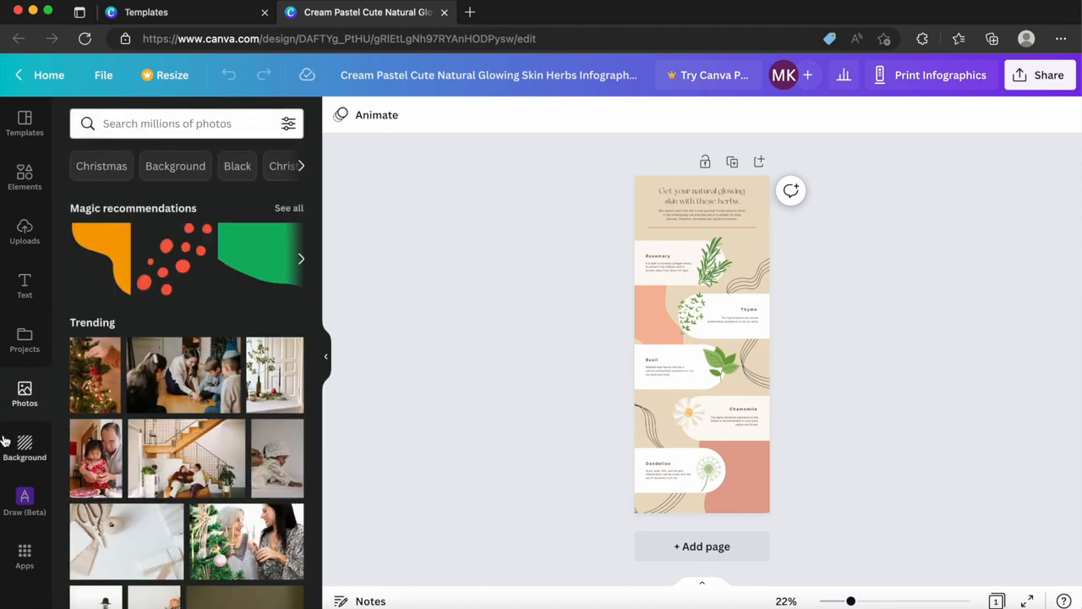
left_click(21, 457)
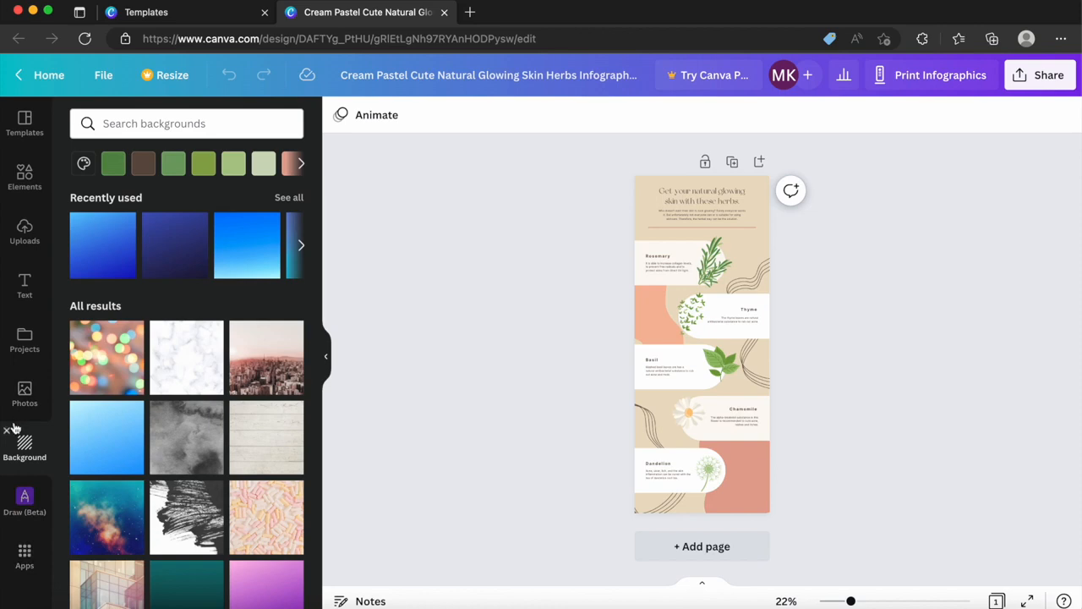
Browse the suggested infographic templates and examine the elements library with its search option
left_click(29, 128)
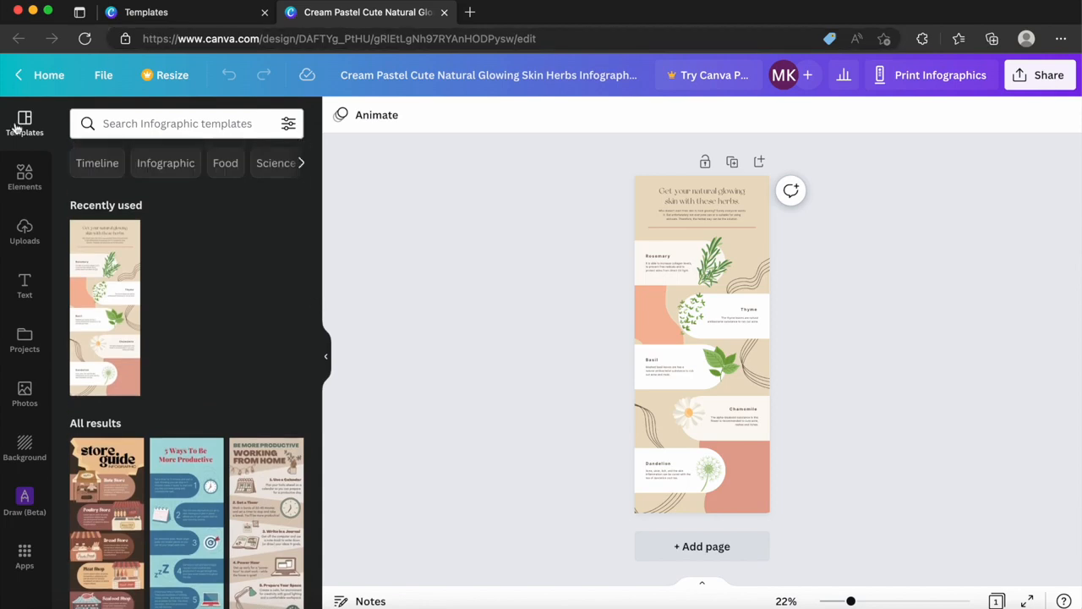
scroll(194, 299, "down", 10)
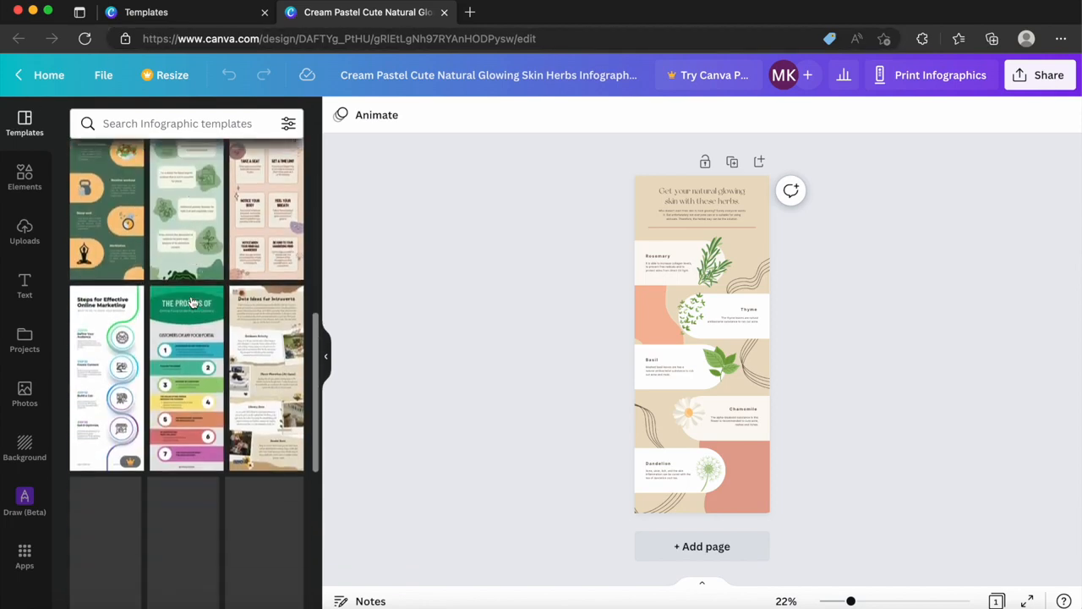
scroll(192, 302, "up", 10)
left_click(30, 180)
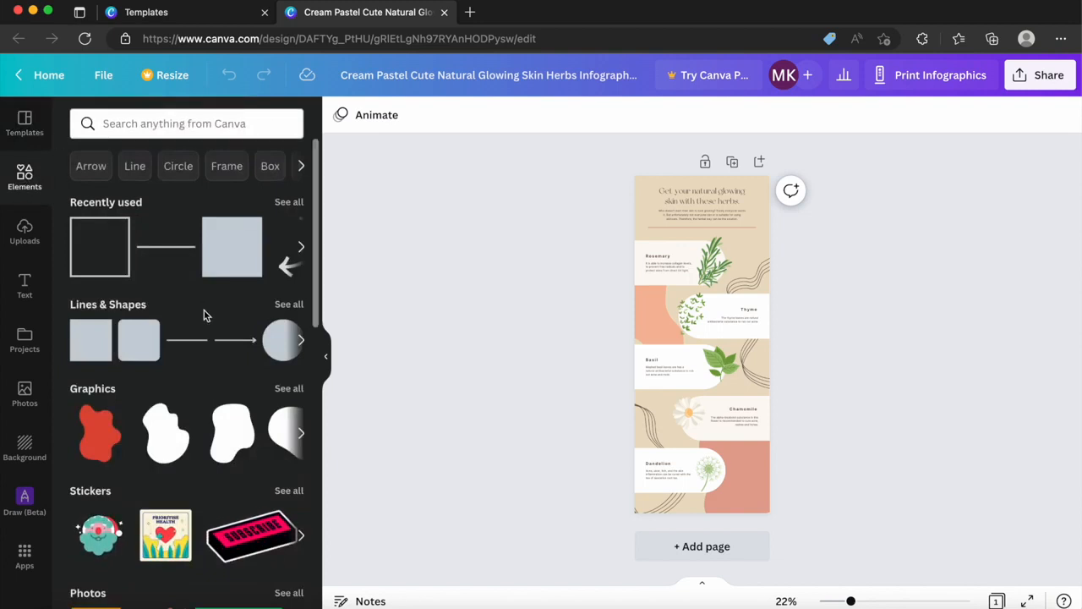
left_click(152, 116)
left_click(310, 111)
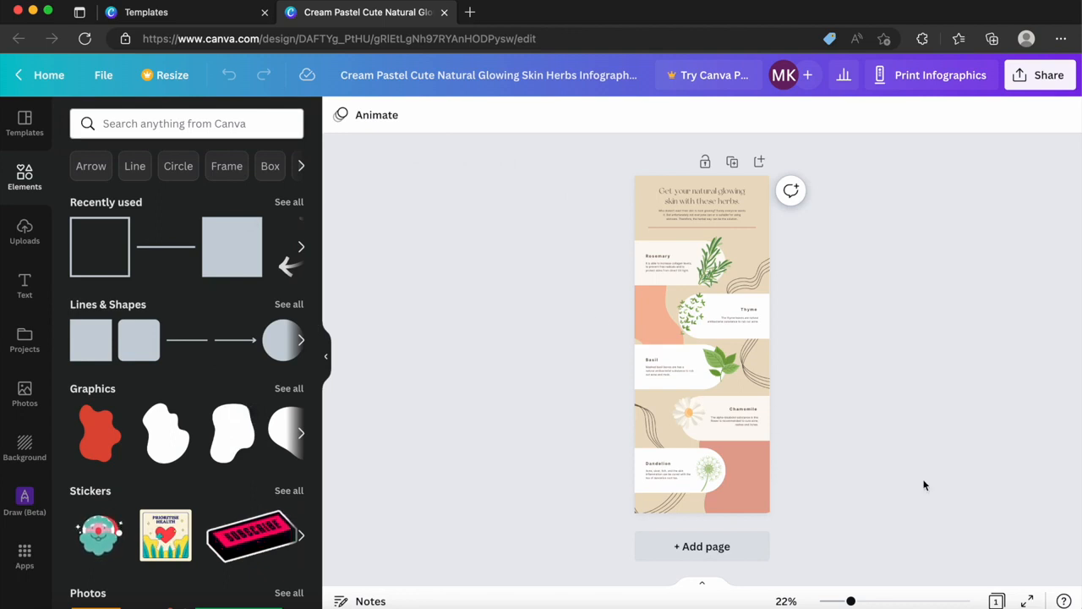
Replace the infographic's title text with "My Infographic"
left_click_drag(853, 601, 883, 602)
scroll(781, 437, "up", 5)
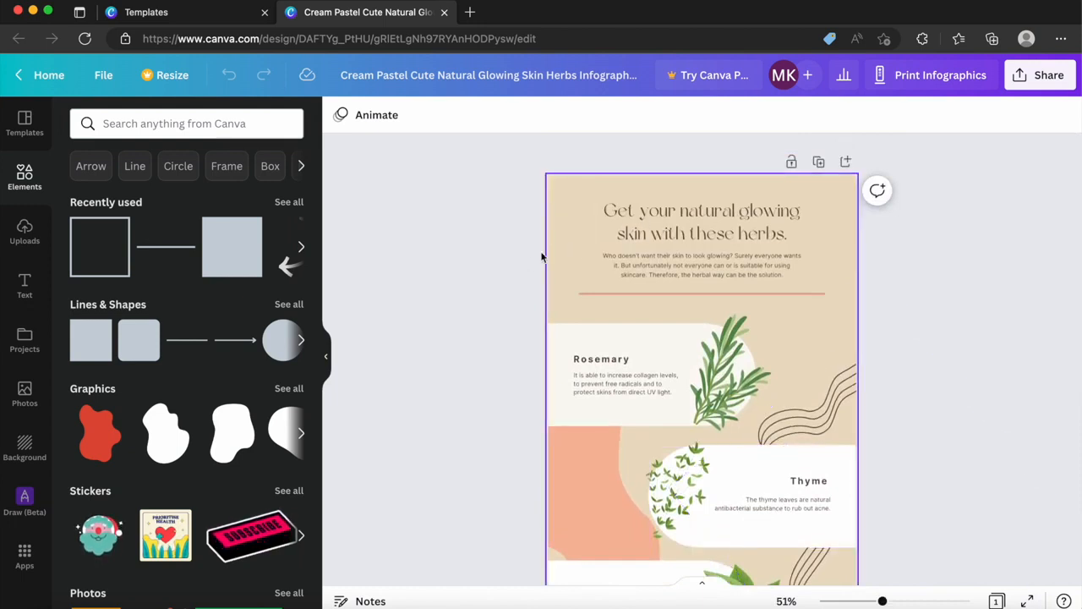
scroll(521, 266, "down", 3)
scroll(520, 268, "down", 4)
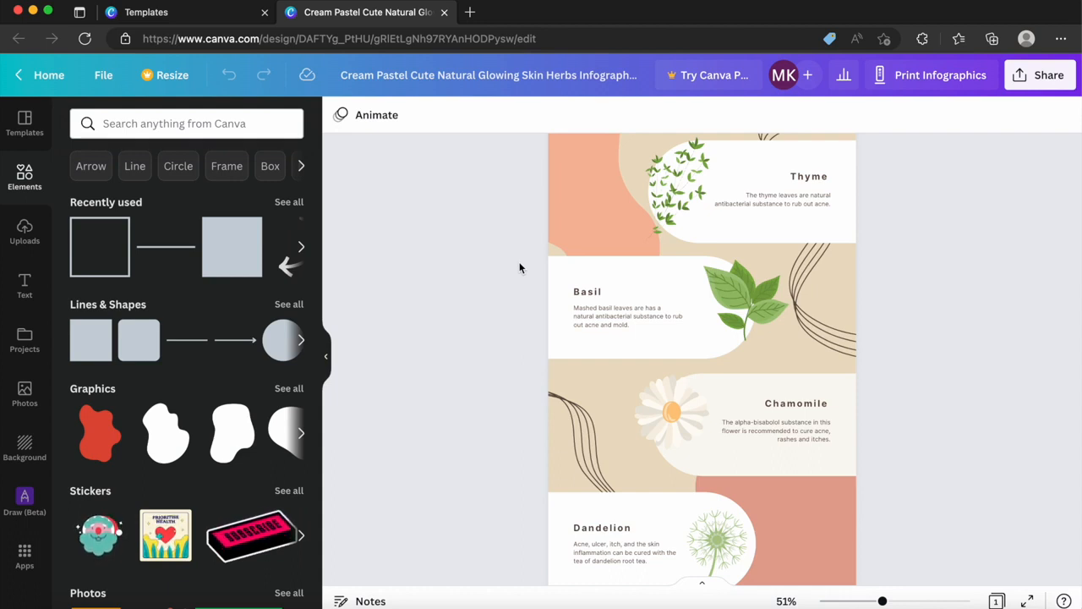
scroll(766, 192, "up", 5)
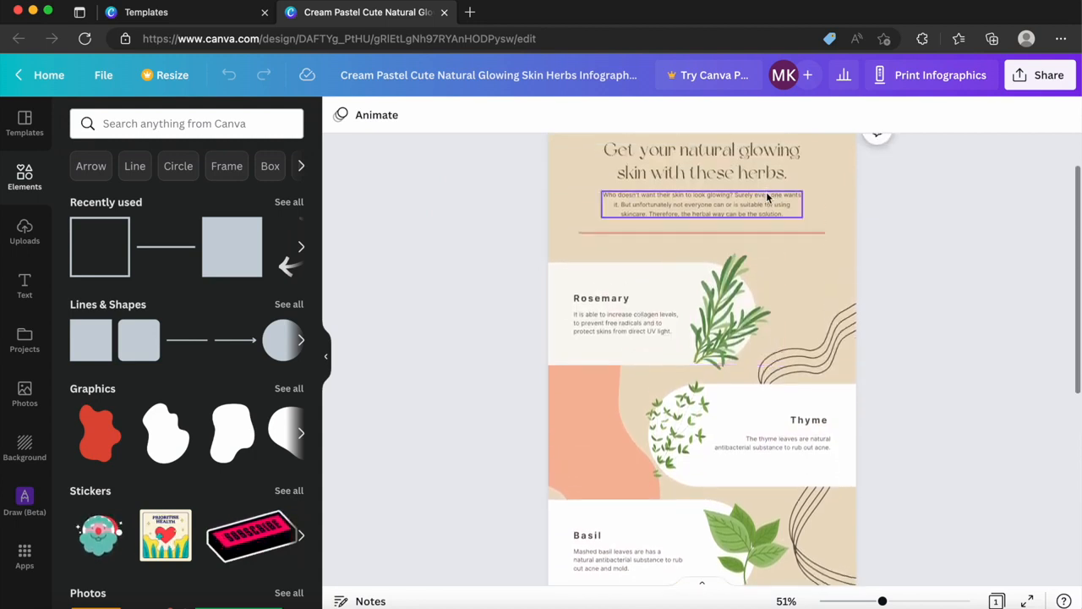
scroll(727, 338, "up", 1)
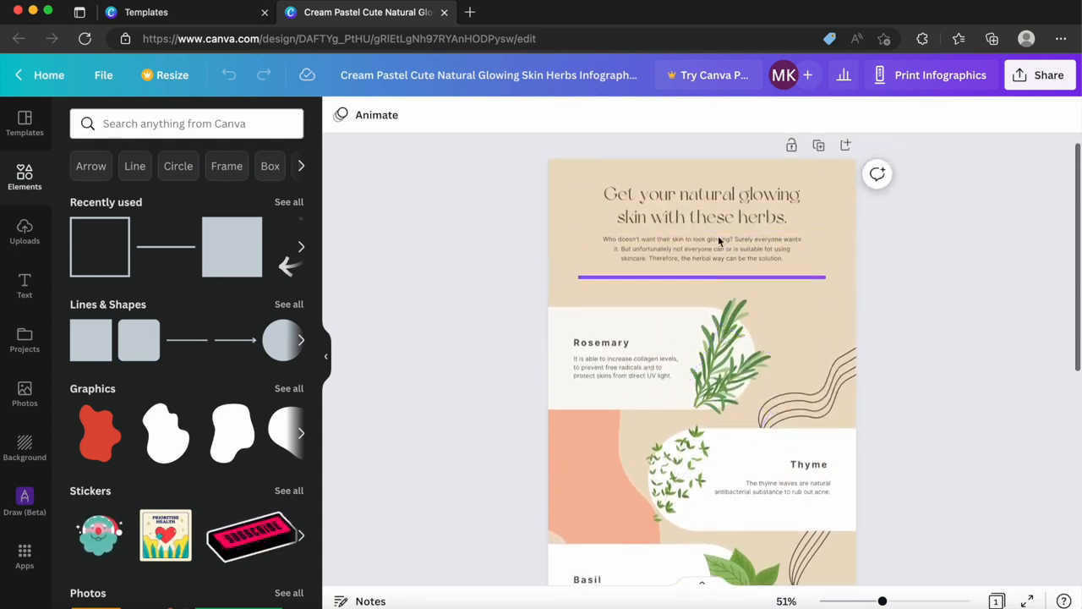
left_click(711, 214)
left_click(710, 211)
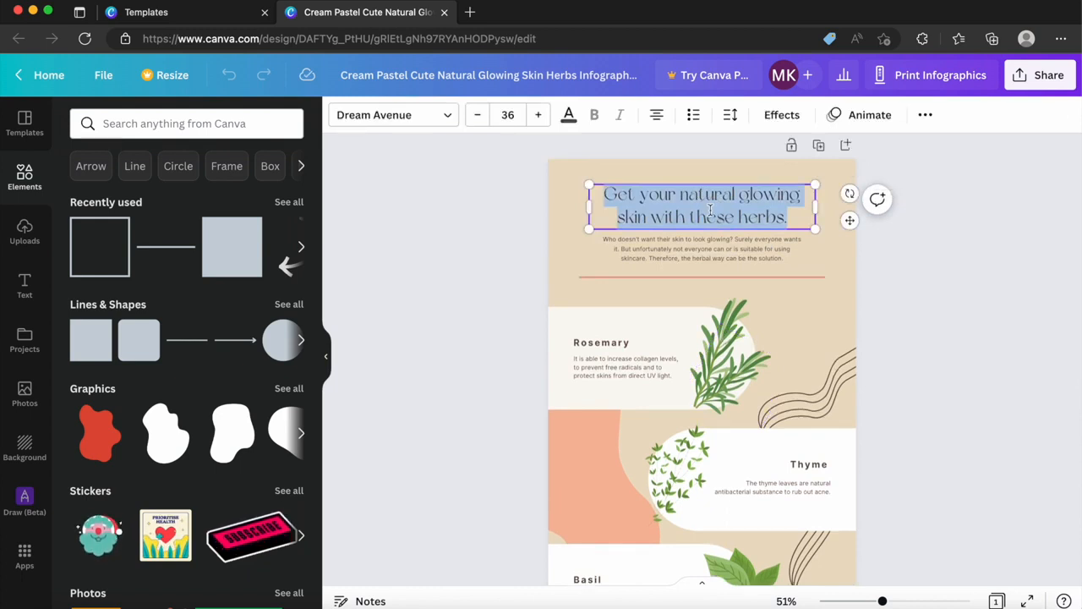
type("My Info")
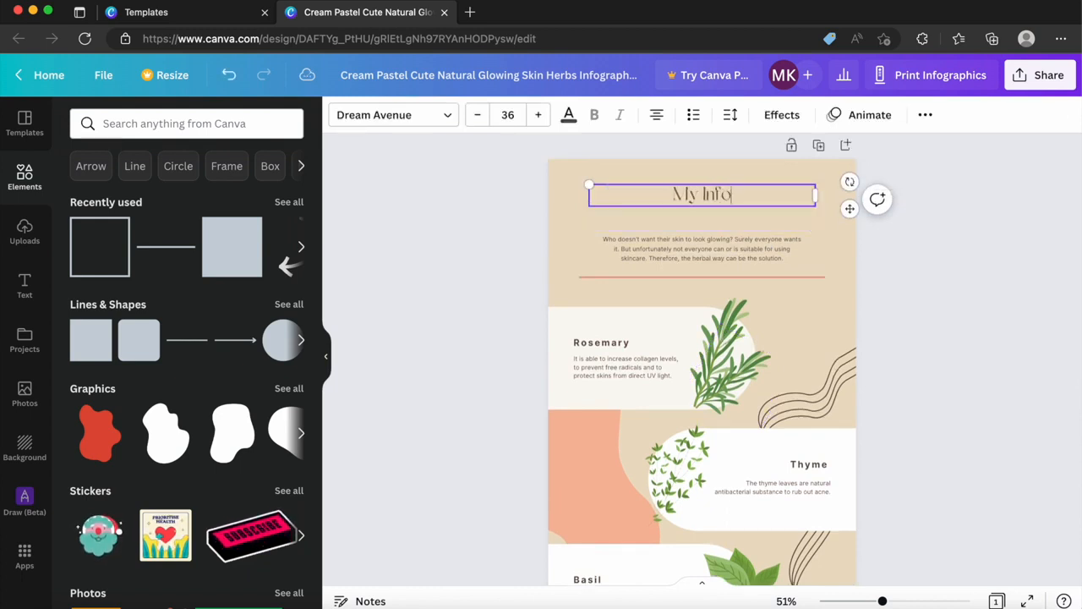
type("graphic")
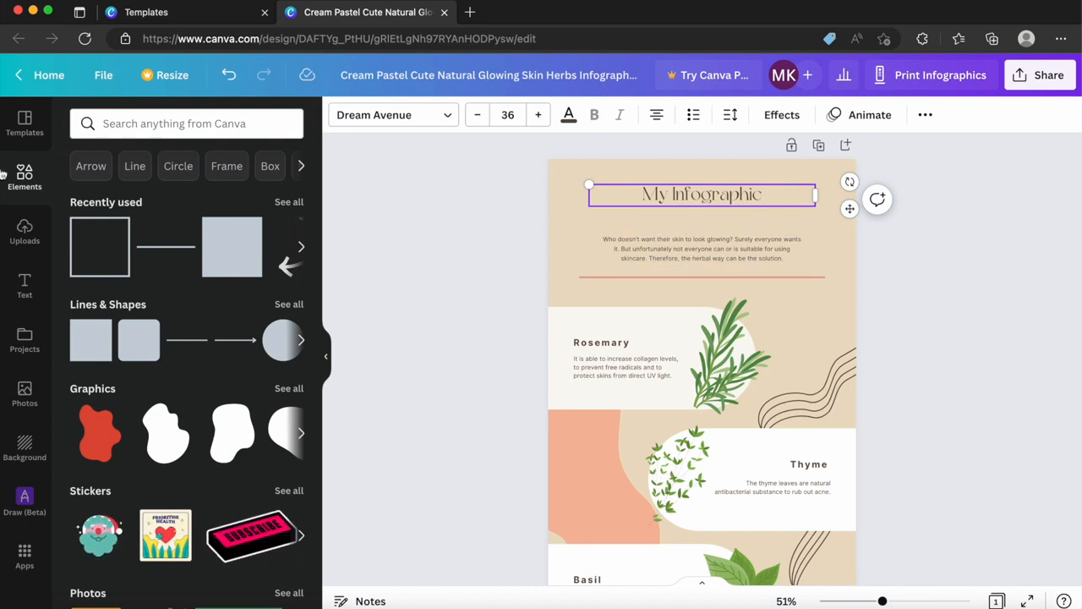
Add a subheading directly below the title reading "By" followed by the author's full name
left_click(27, 286)
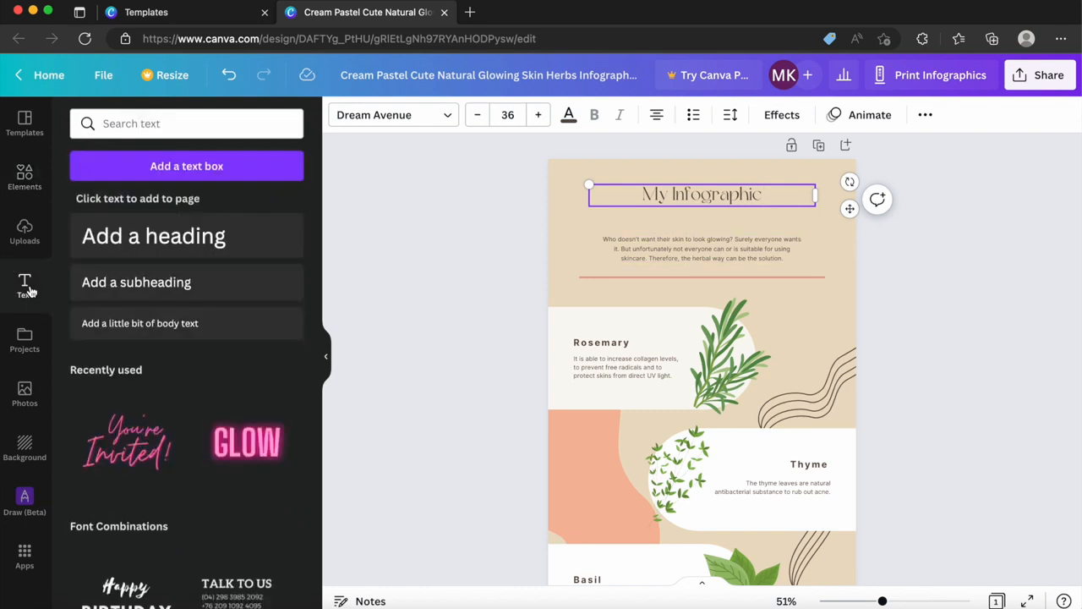
left_click(162, 283)
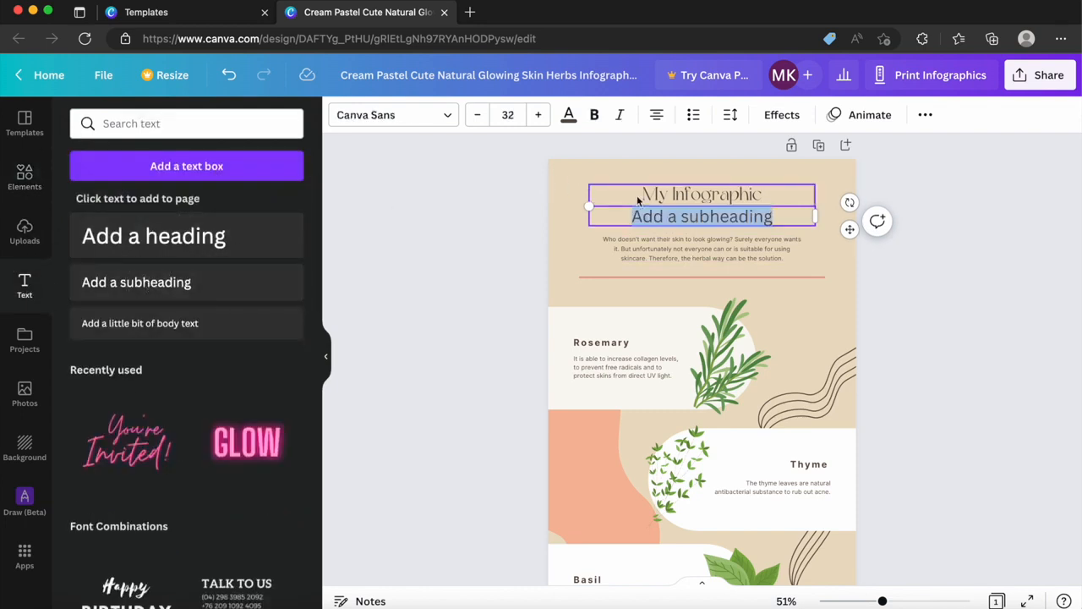
type("By M")
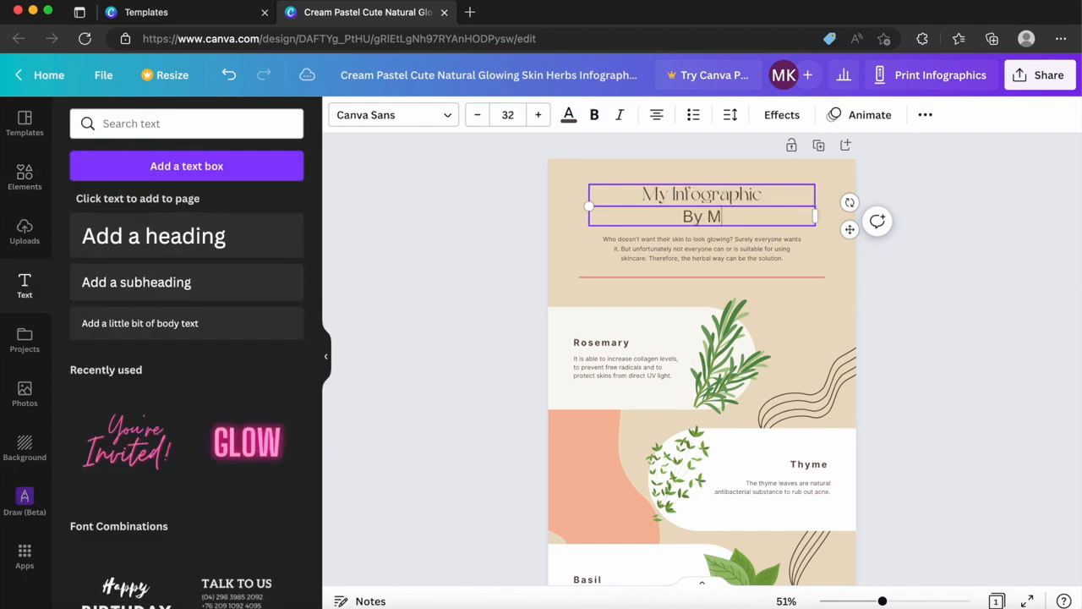
type("artin Kol")
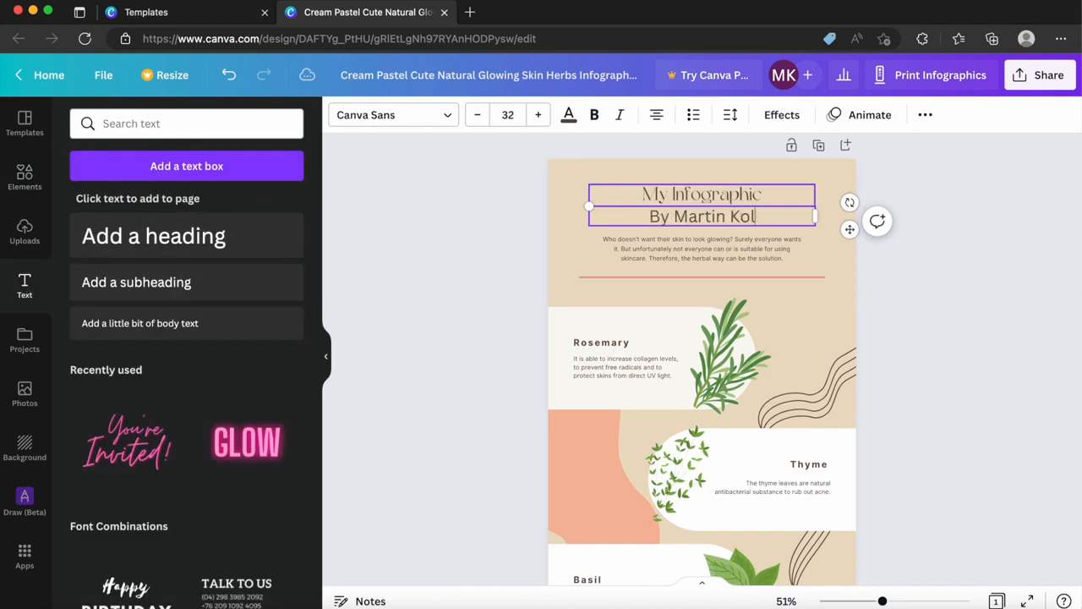
type("ka")
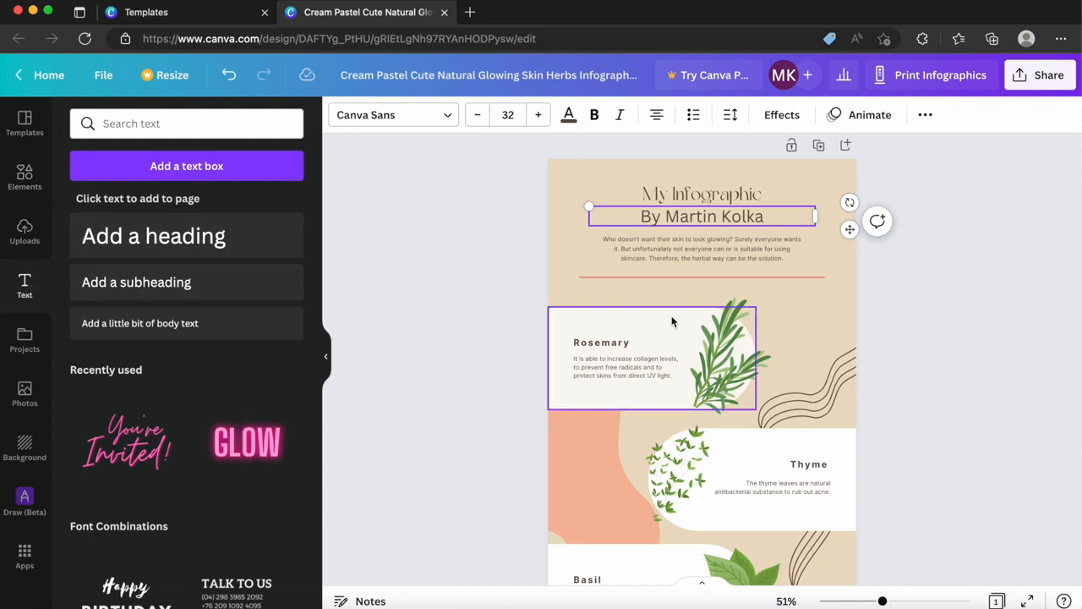
left_click(704, 201)
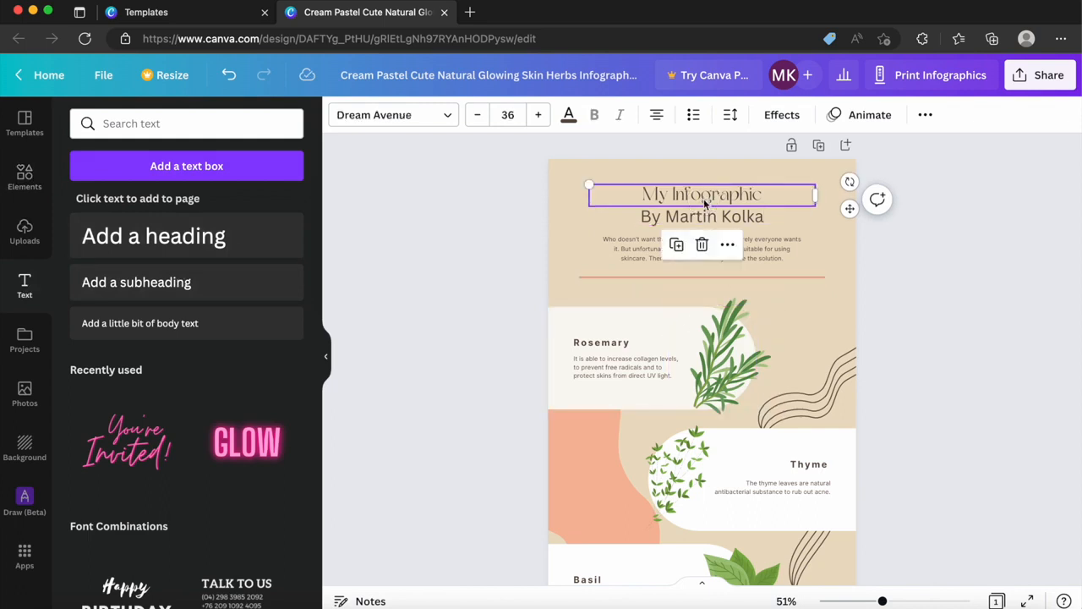
Recolour the upper rosemary sprig's darkest green to pink and the lower sprig's second green to purple
left_click(717, 319)
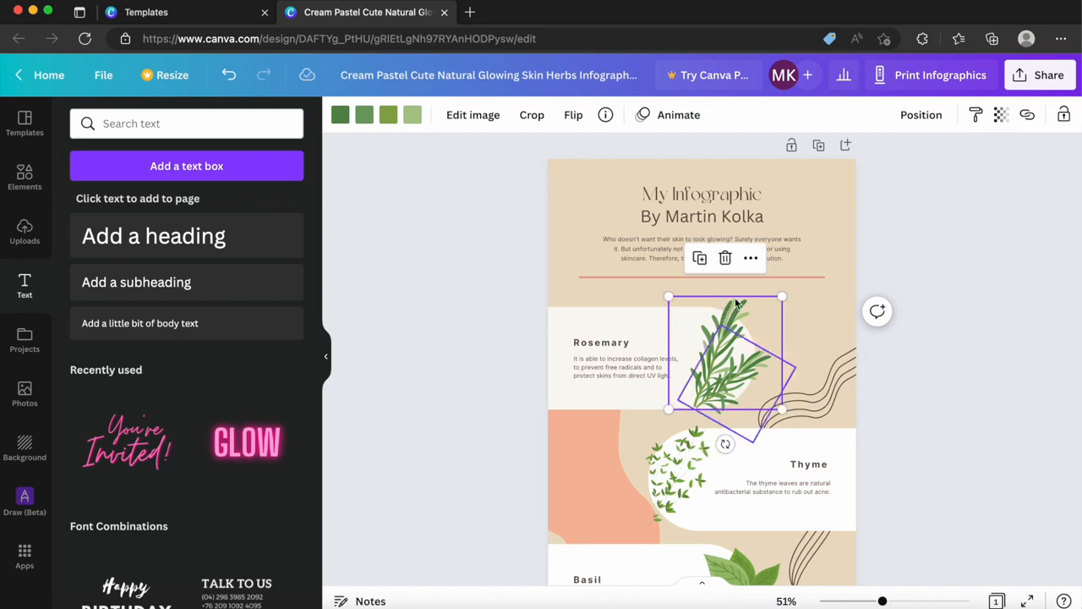
left_click(342, 118)
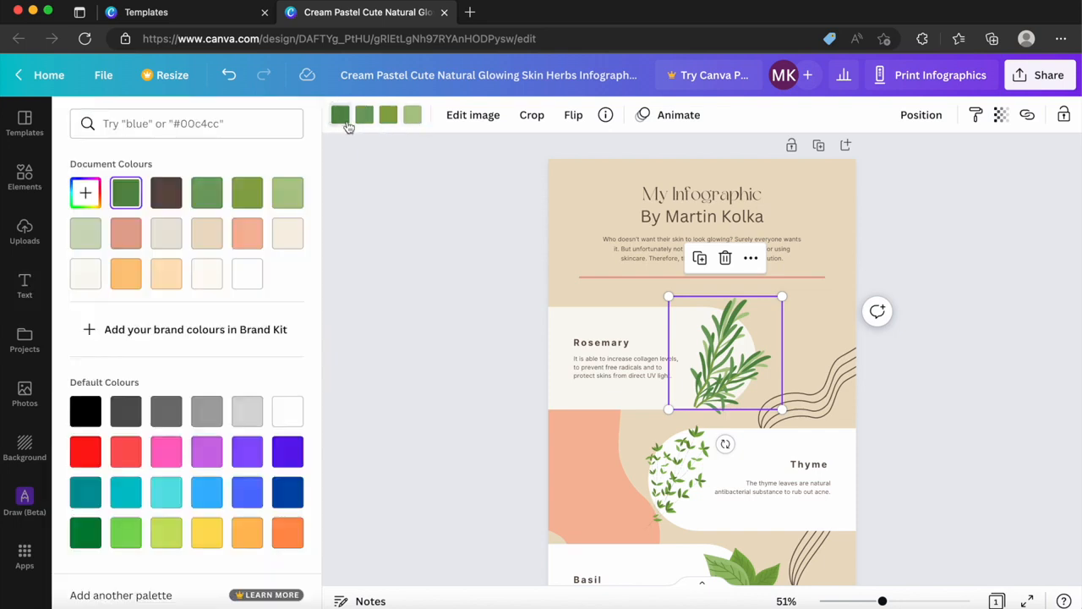
left_click(173, 457)
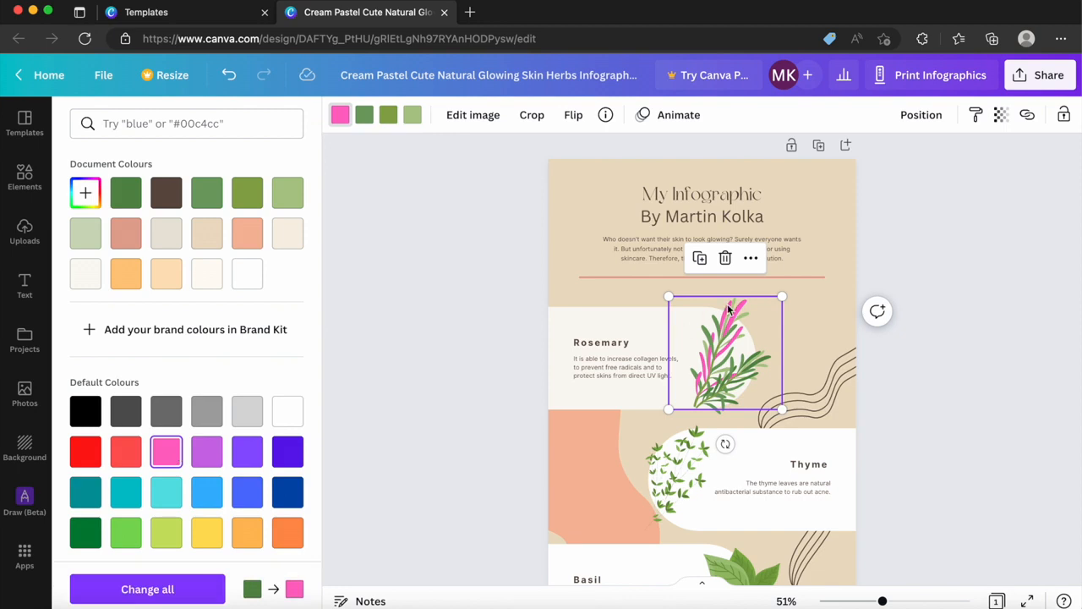
left_click(728, 375)
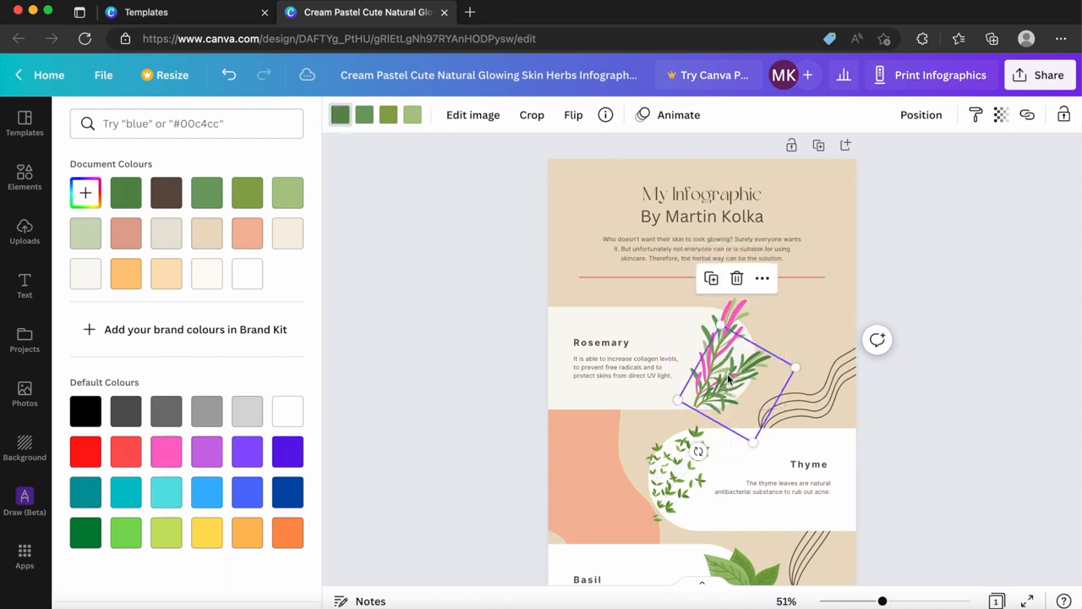
left_click(364, 117)
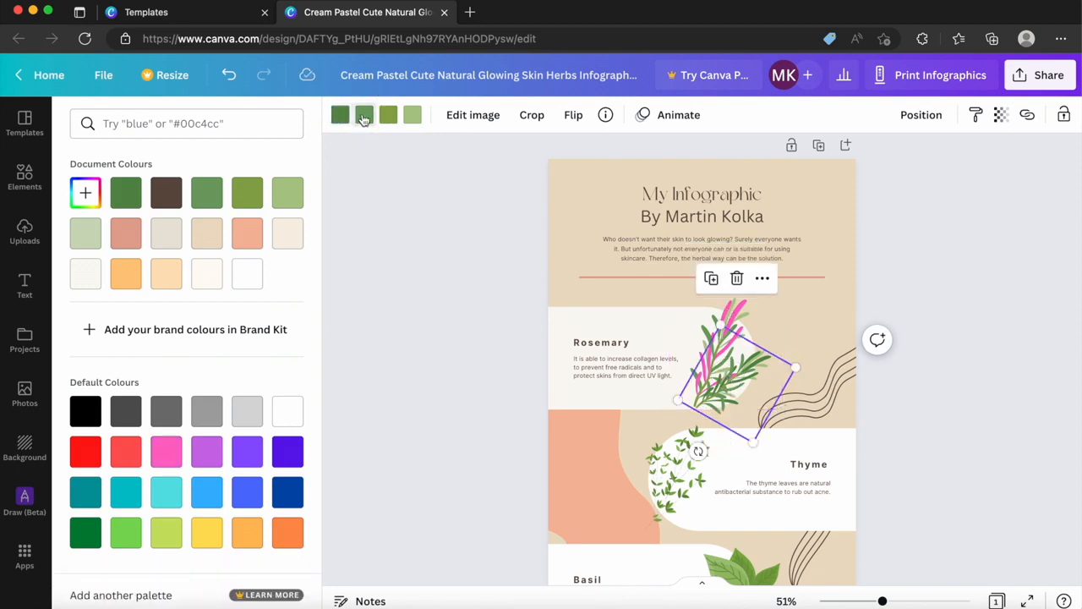
left_click(247, 451)
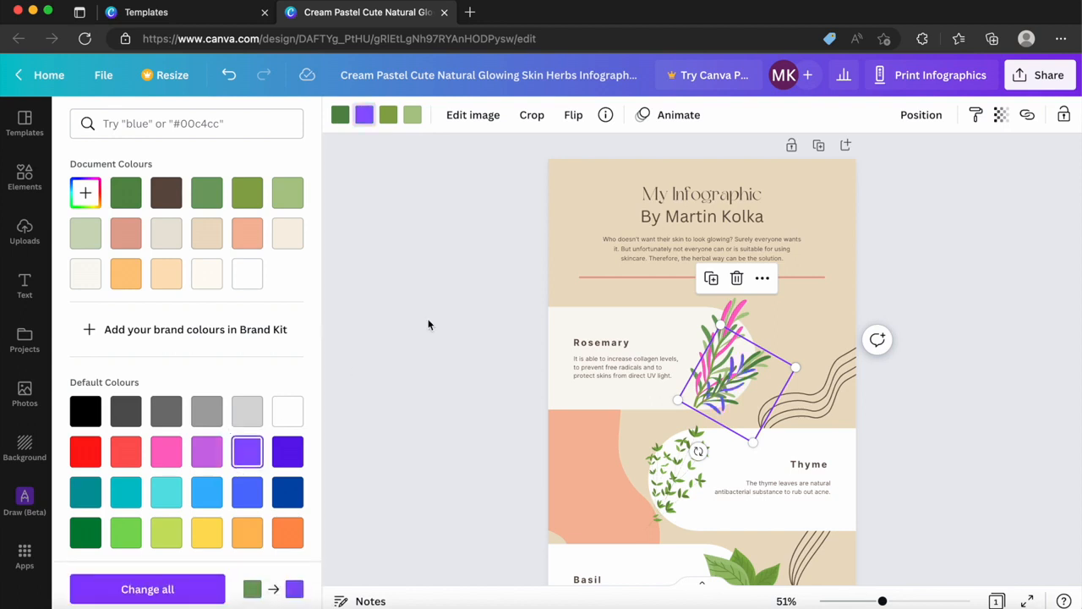
Change the background shape behind the Rosemary text to blue and deselect it
left_click(609, 320)
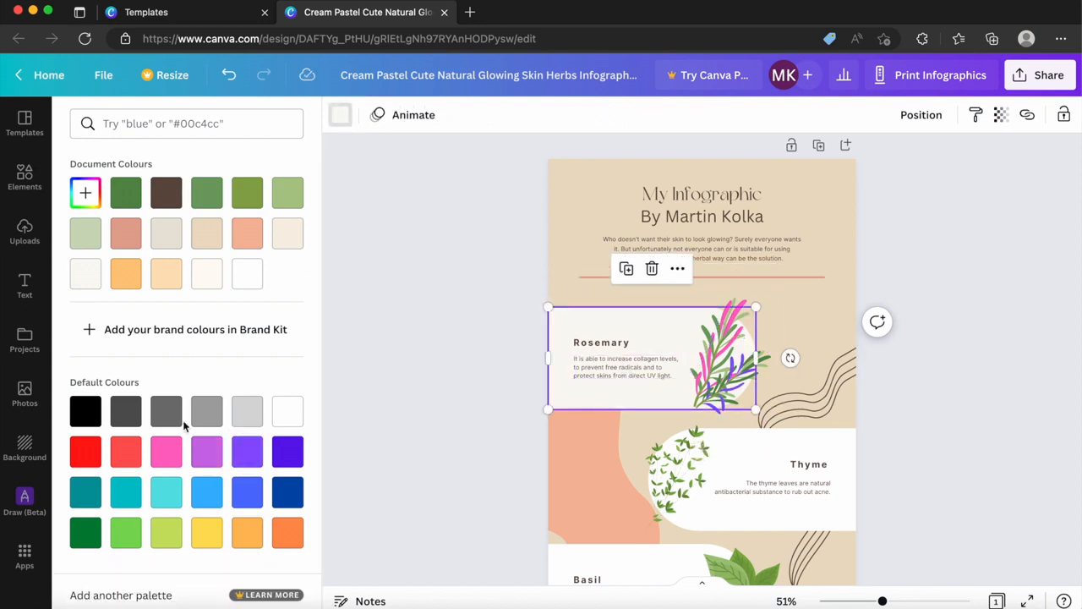
left_click(247, 492)
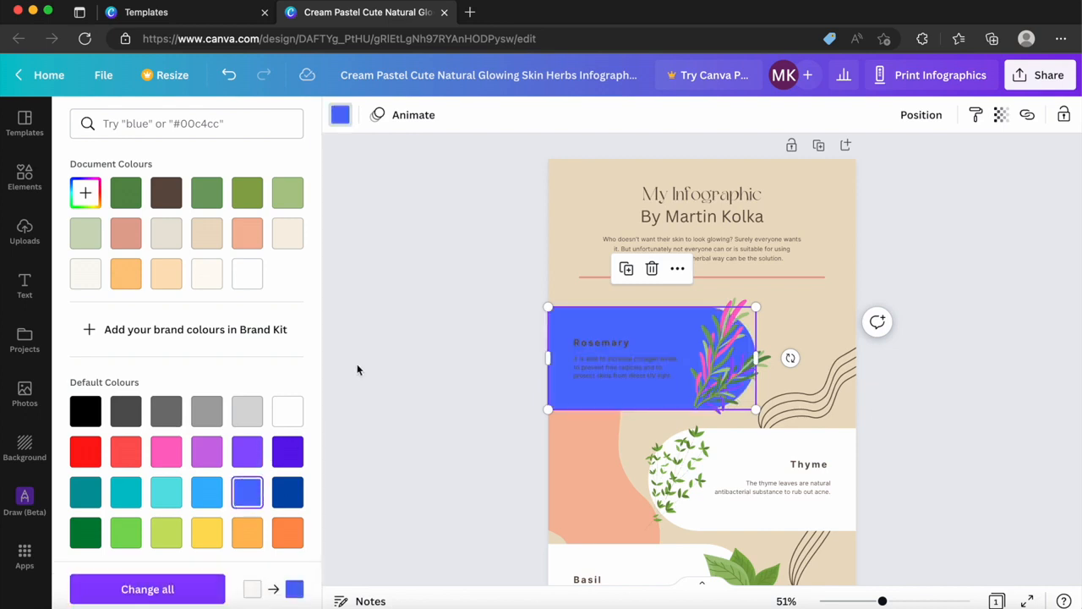
key("Escape")
left_click(357, 369)
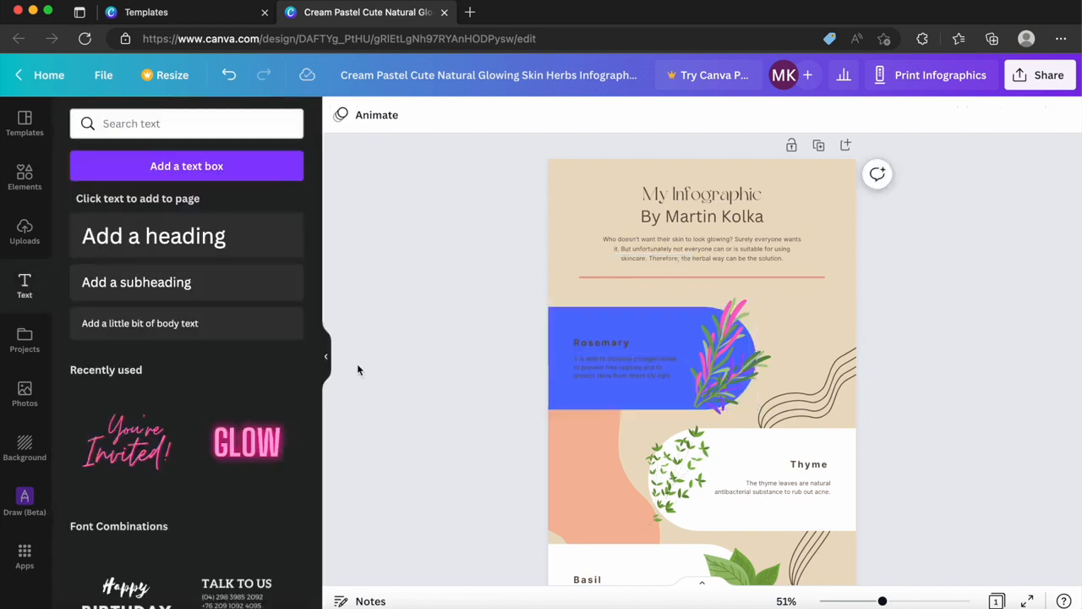
scroll(513, 331, "down", 3)
scroll(513, 330, "down", 2)
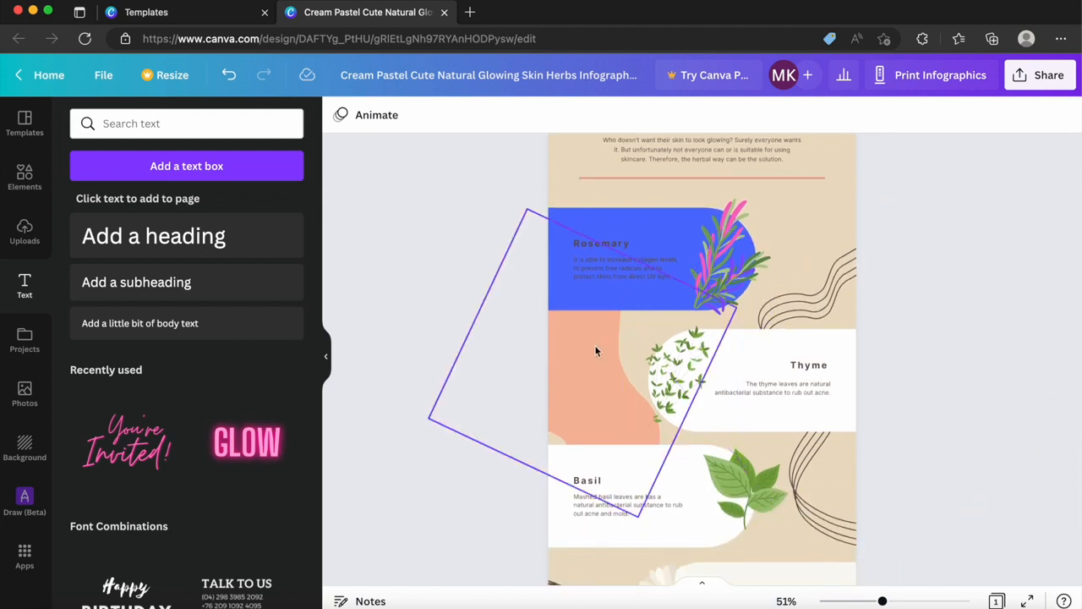
scroll(595, 351, "down", 7)
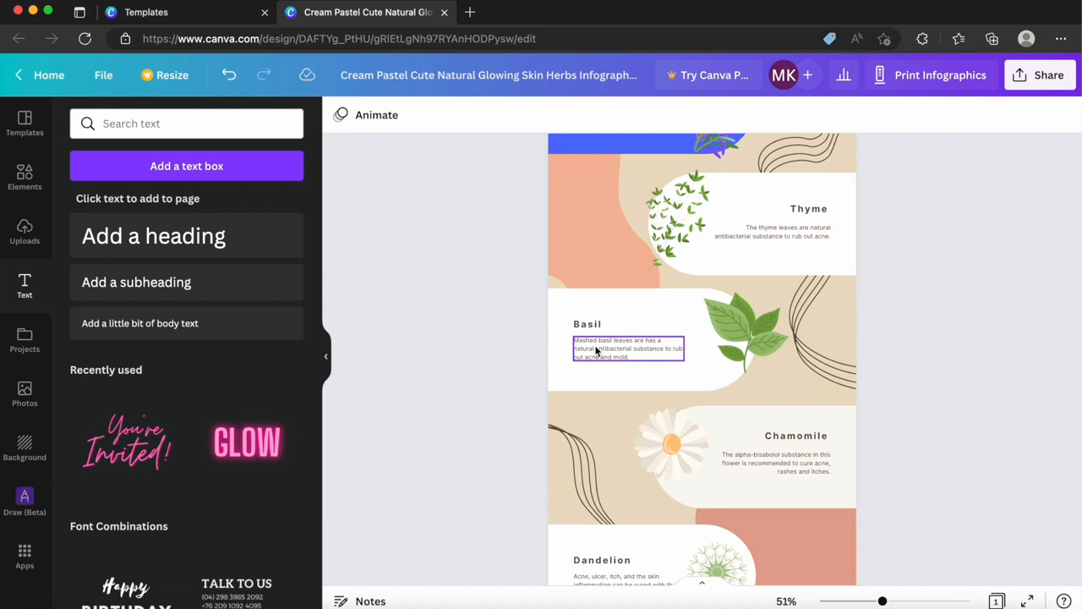
scroll(647, 296, "up", 10)
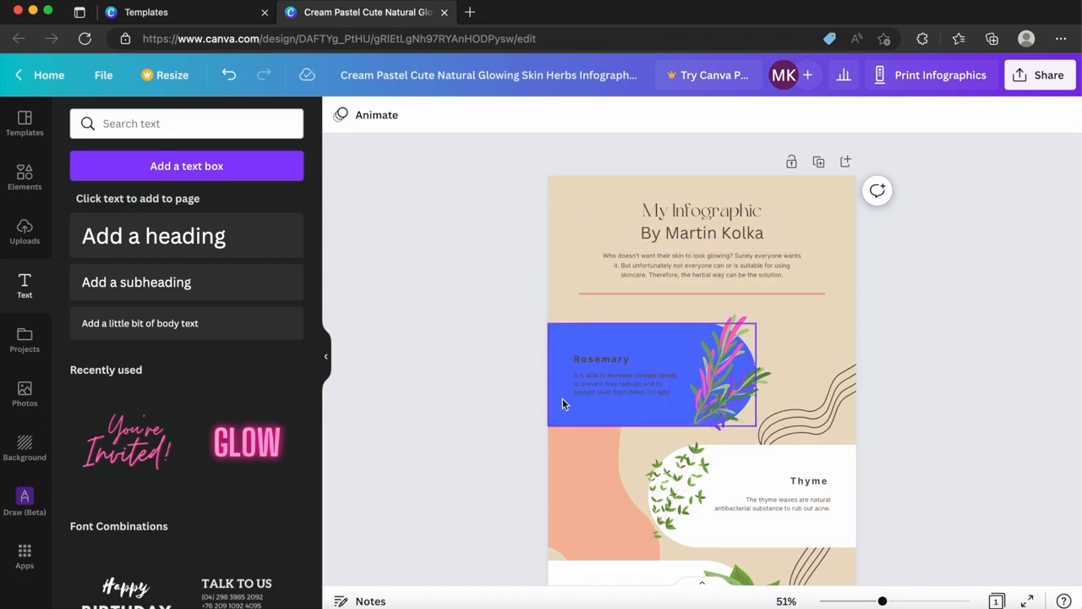
Add the recently used square outline to the infographic and stretch its upper edge and both sides to the page edges
left_click(26, 181)
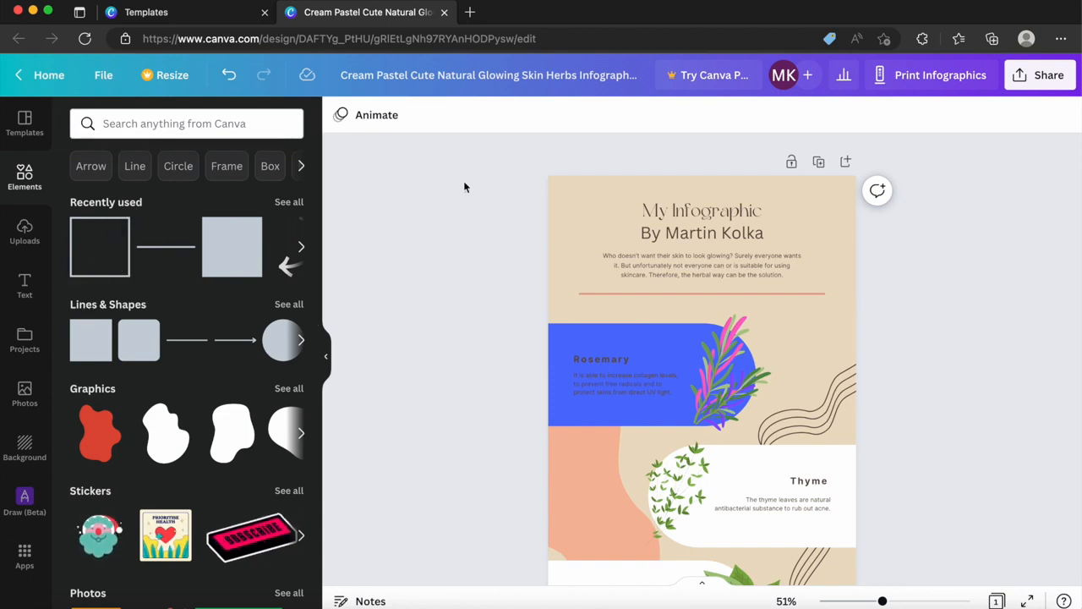
left_click(89, 273)
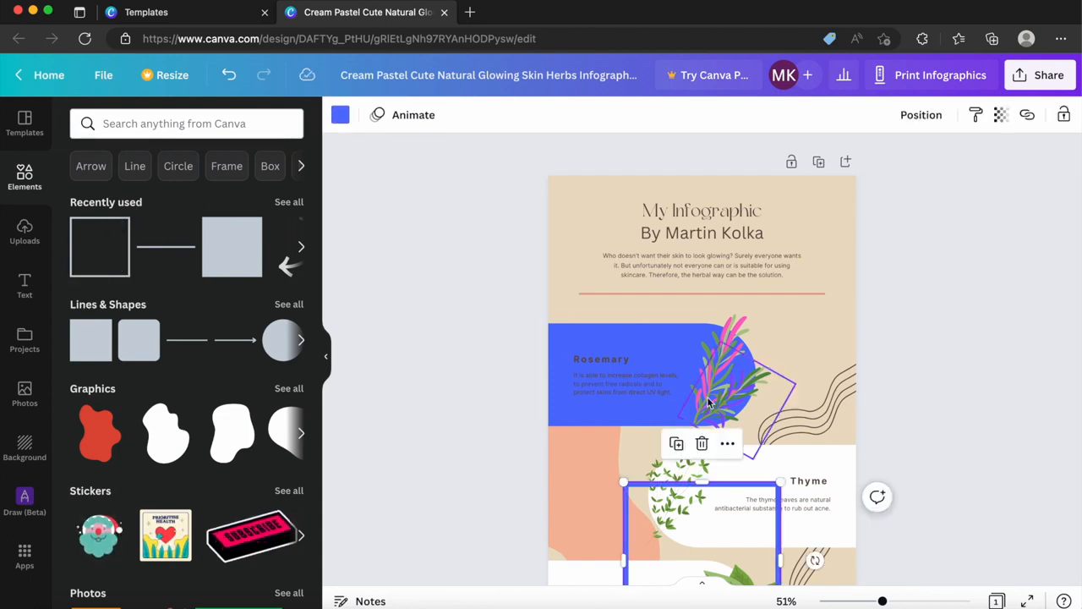
scroll(709, 402, "down", 2)
scroll(708, 402, "up", 1)
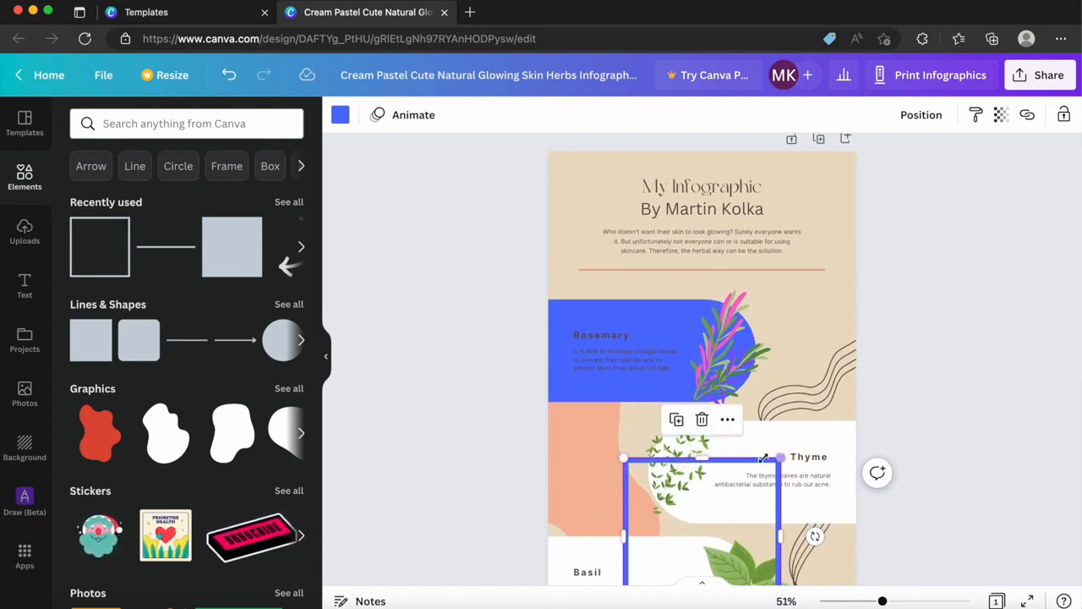
left_click_drag(702, 458, 671, 152)
left_click_drag(624, 381, 549, 382)
left_click_drag(776, 382, 889, 380)
Extend the square outline's lower edge to the end of the page below the Dandelion section
scroll(768, 391, "down", 1)
scroll(767, 391, "down", 5)
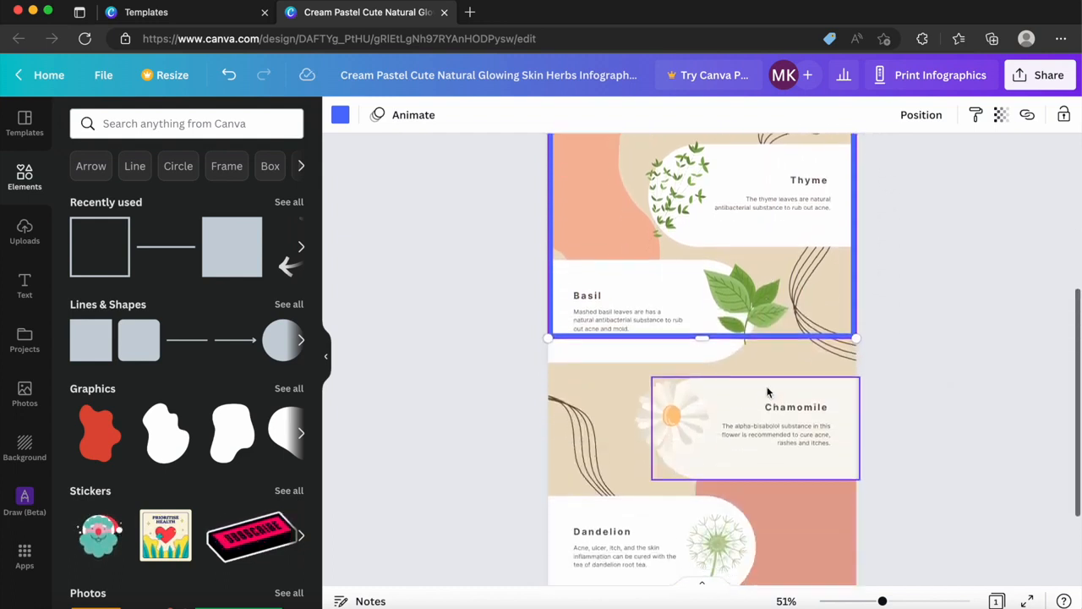
left_click_drag(703, 205, 739, 510)
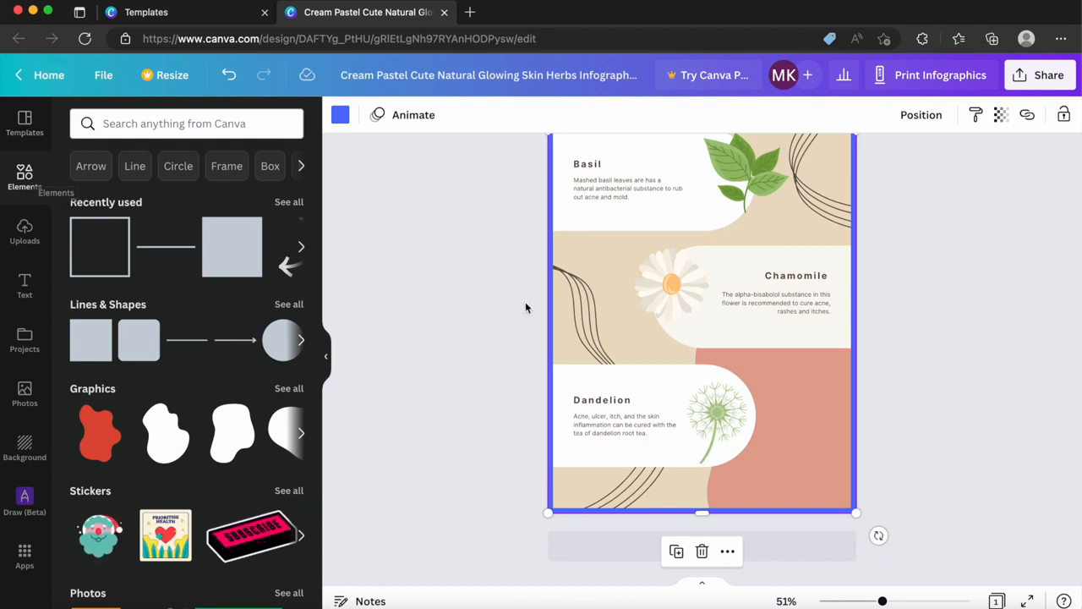
scroll(592, 305, "up", 5)
left_click(772, 213)
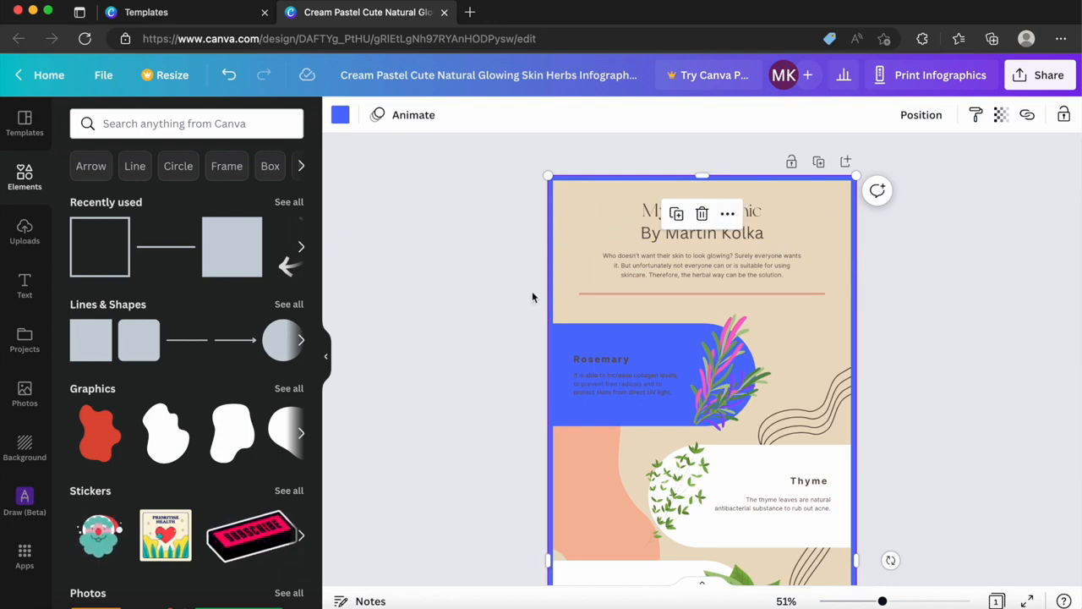
left_click(665, 239)
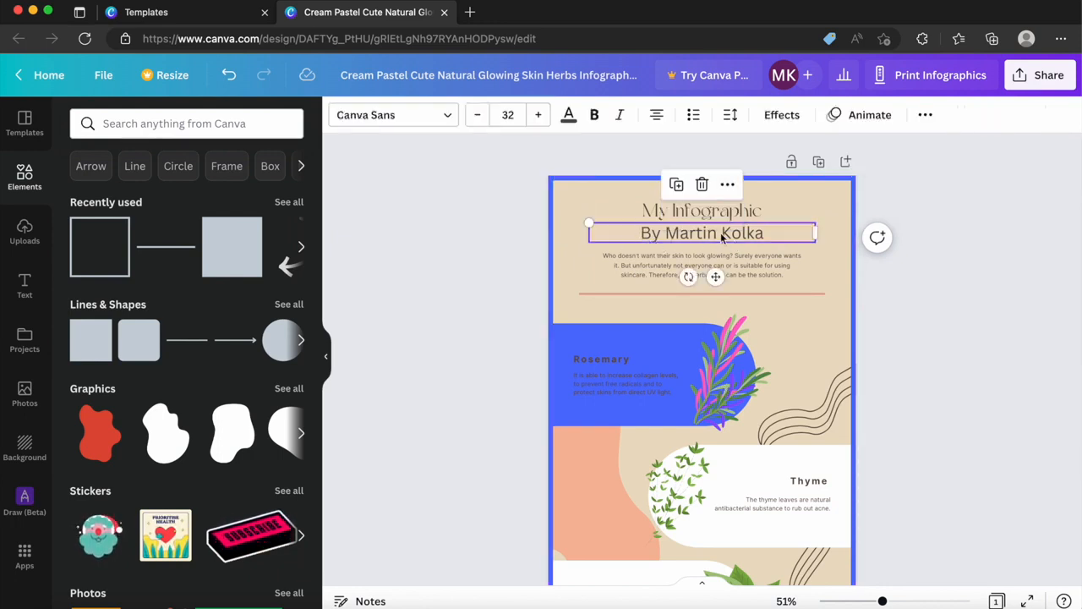
left_click(777, 303)
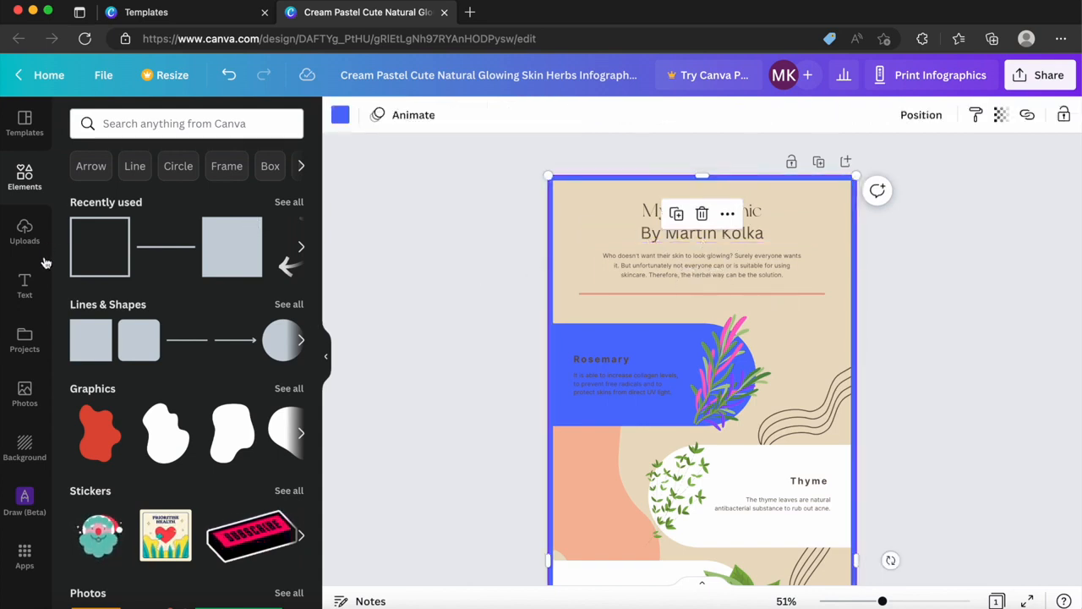
Browse the ready-made font combinations available for adding styled text to the infographic
left_click(26, 287)
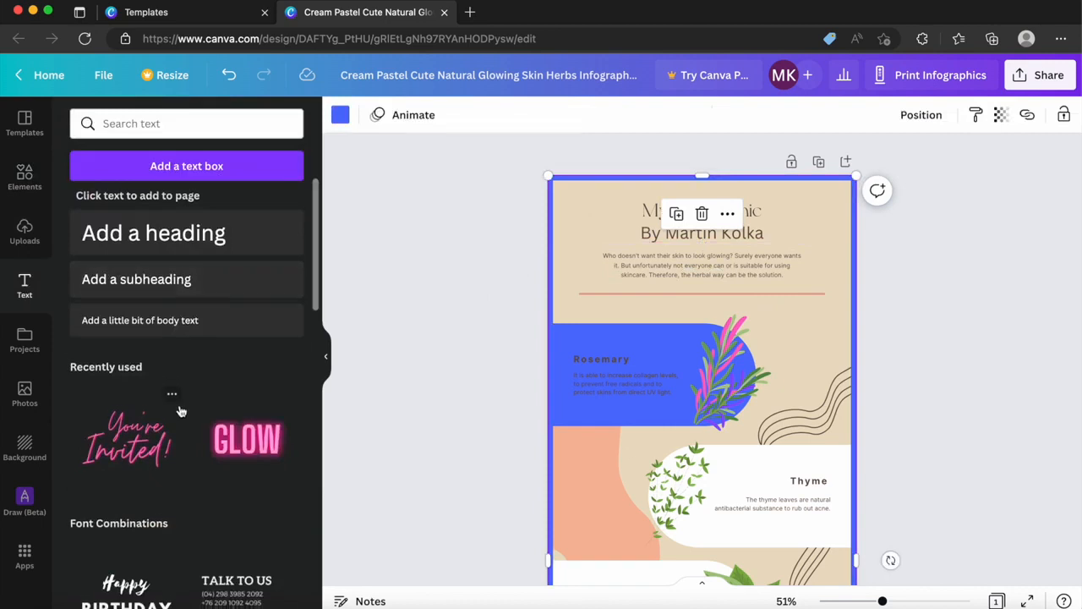
scroll(179, 397, "down", 2)
scroll(180, 411, "down", 2)
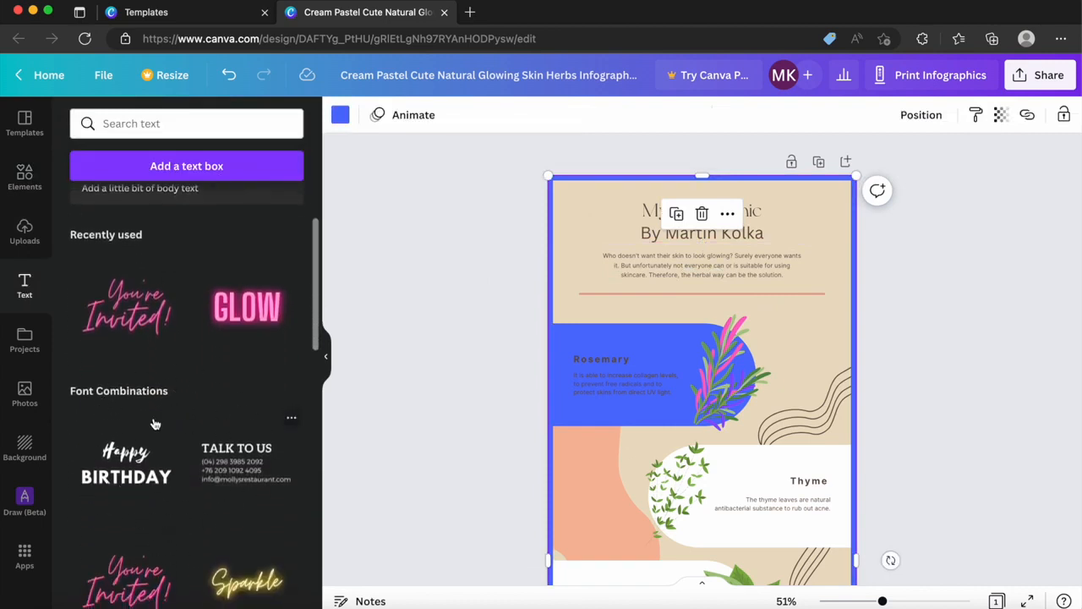
scroll(173, 420, "down", 3)
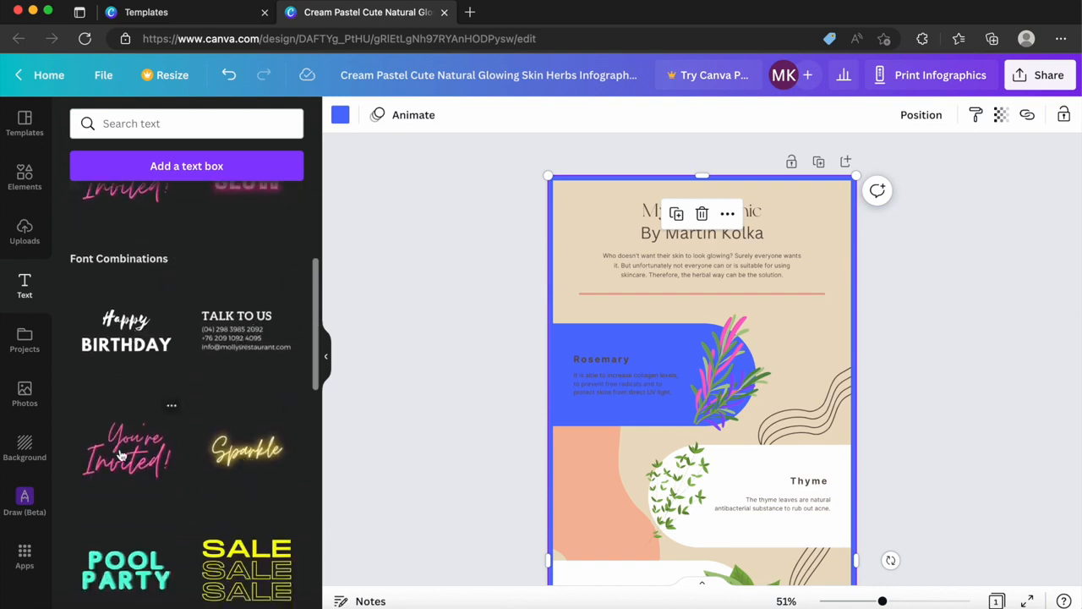
scroll(121, 455, "down", 2)
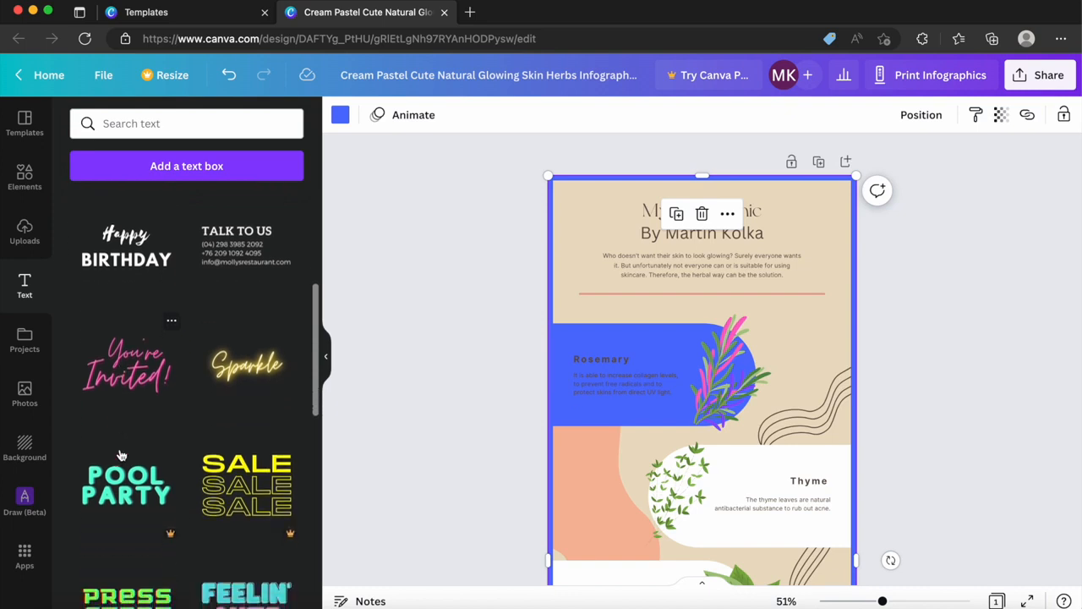
scroll(121, 455, "up", 1)
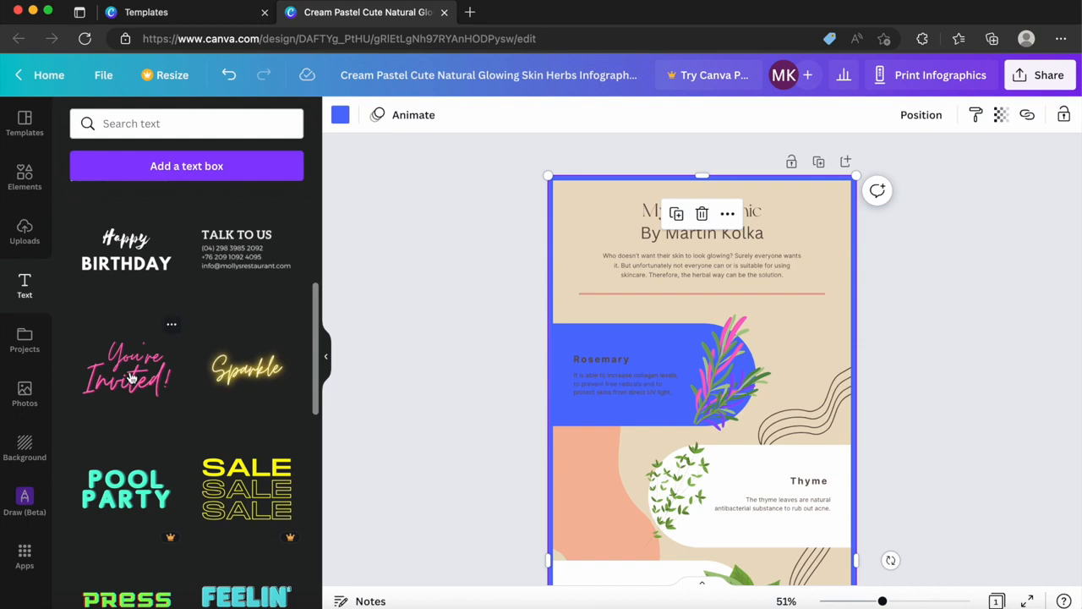
scroll(99, 362, "down", 2)
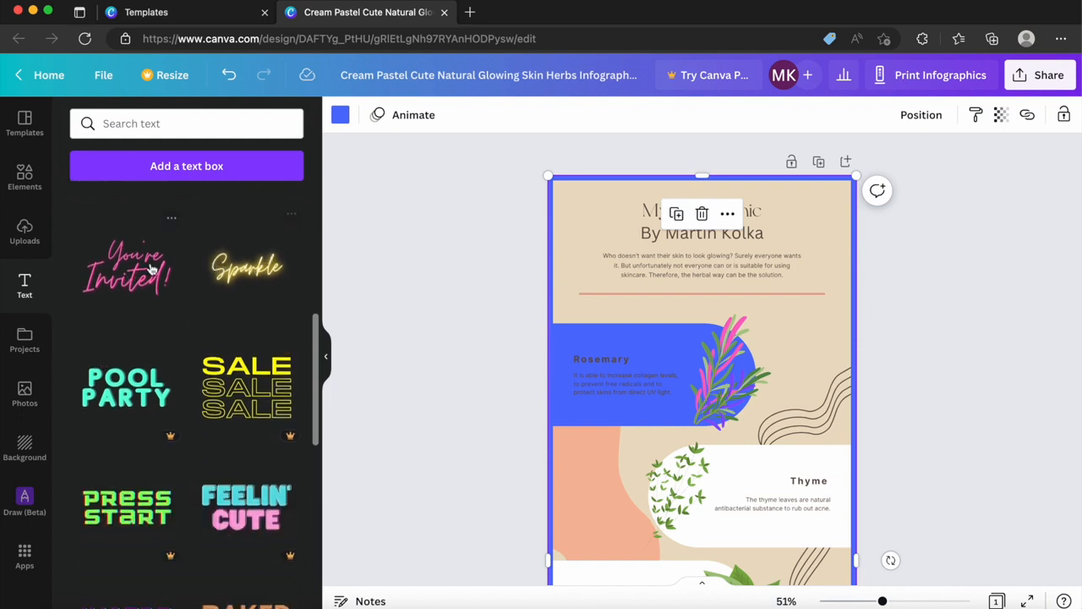
scroll(141, 413, "down", 1)
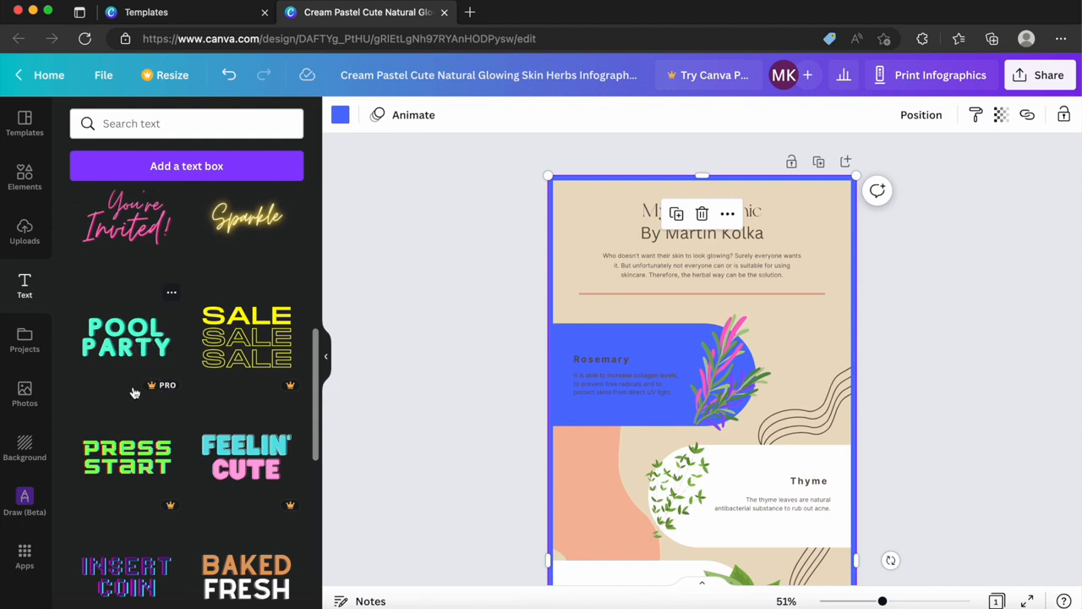
scroll(144, 467, "down", 5)
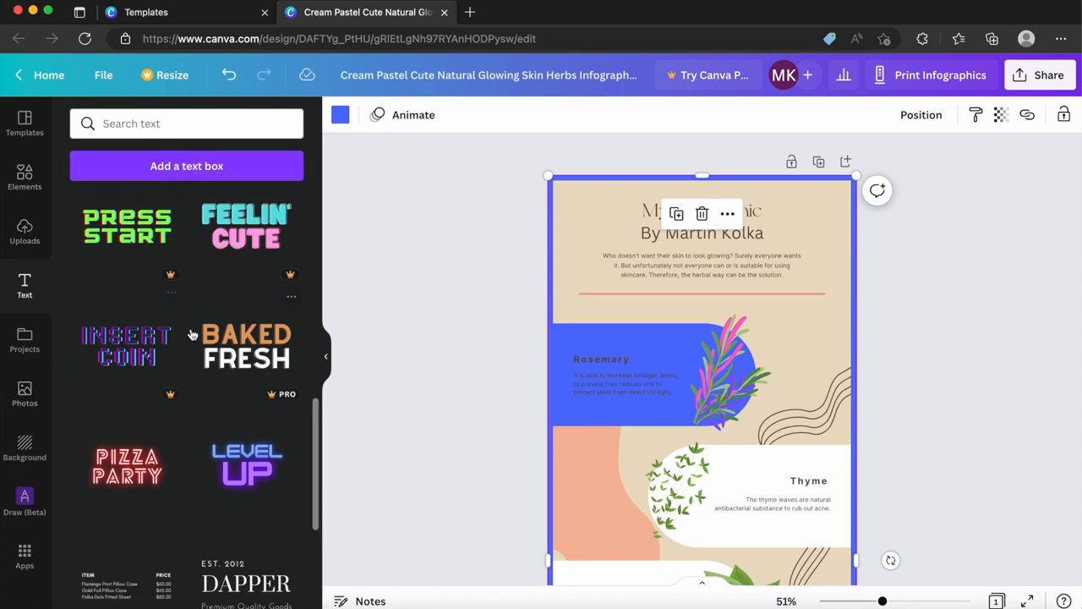
scroll(203, 372, "up", 5)
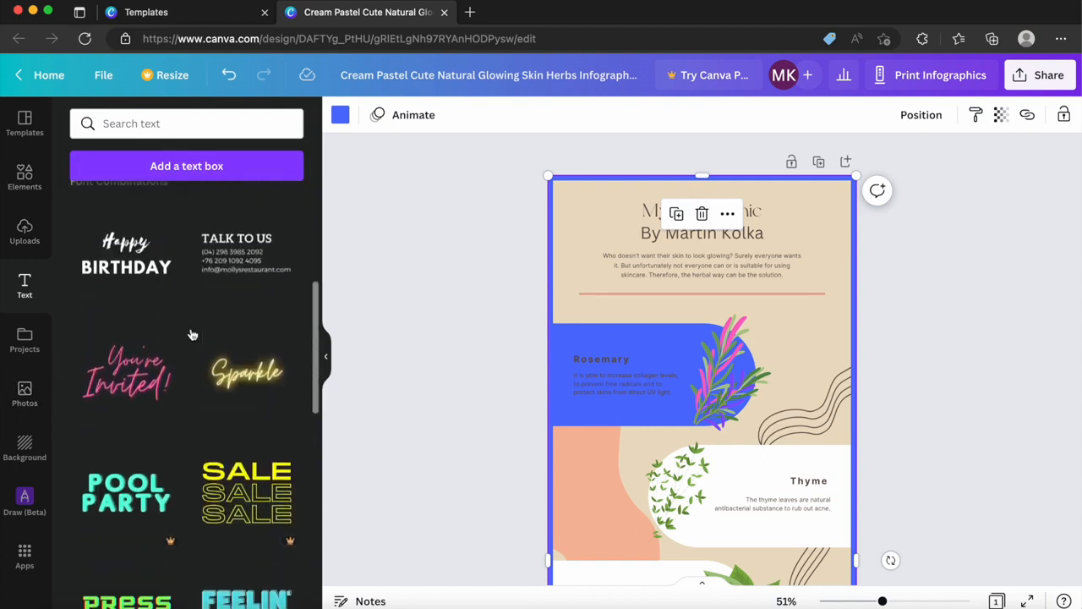
Add the glowing "Sparkle" text style over the intro paragraph and replace its wording with the author's surname
left_click(239, 382)
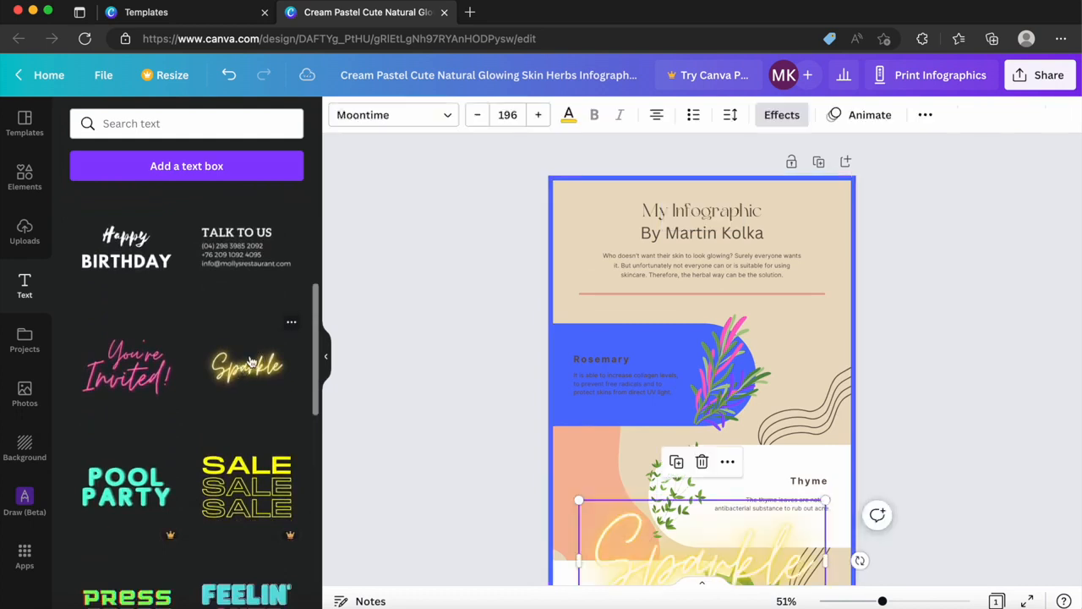
left_click_drag(715, 558, 713, 296)
double_click(714, 293)
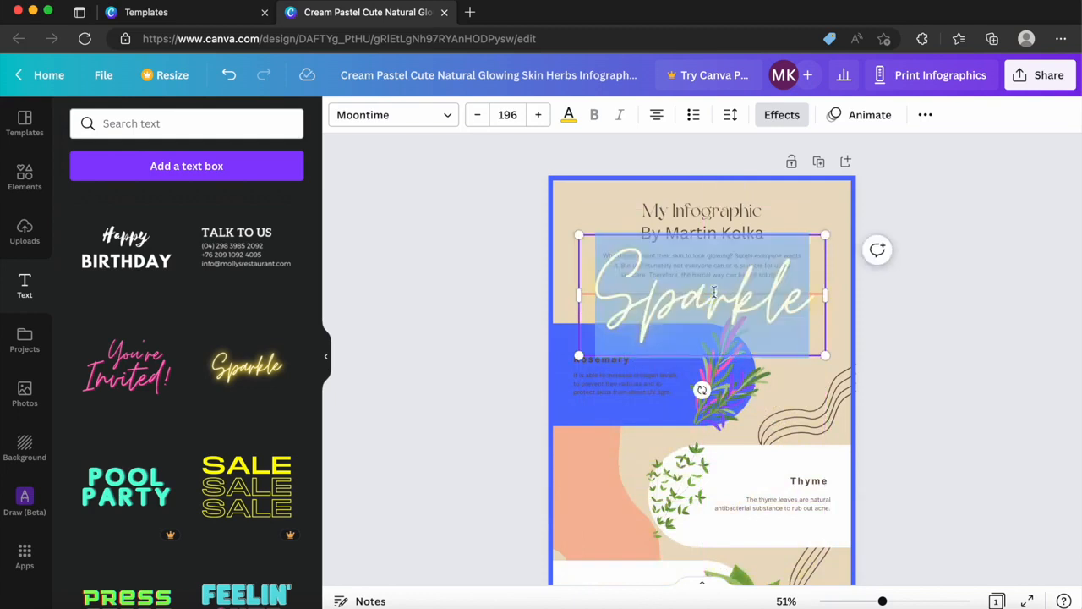
type("Kolka")
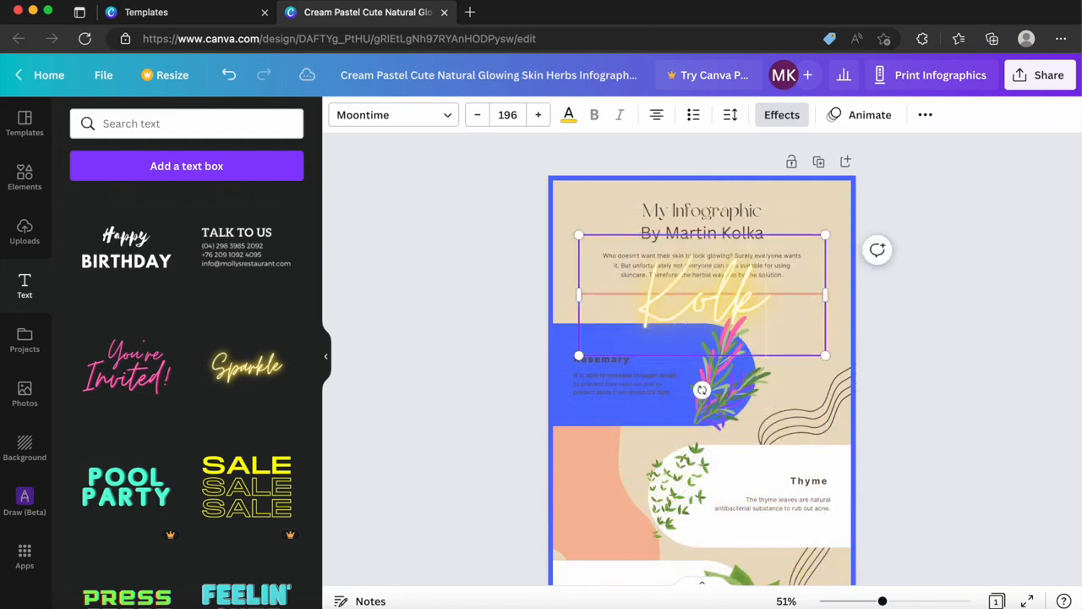
Delete the "By" author subheading and move the glowing surname text up into its place beneath the title
left_click(737, 234)
key("Delete")
left_click_drag(723, 297, 722, 224)
left_click(459, 220)
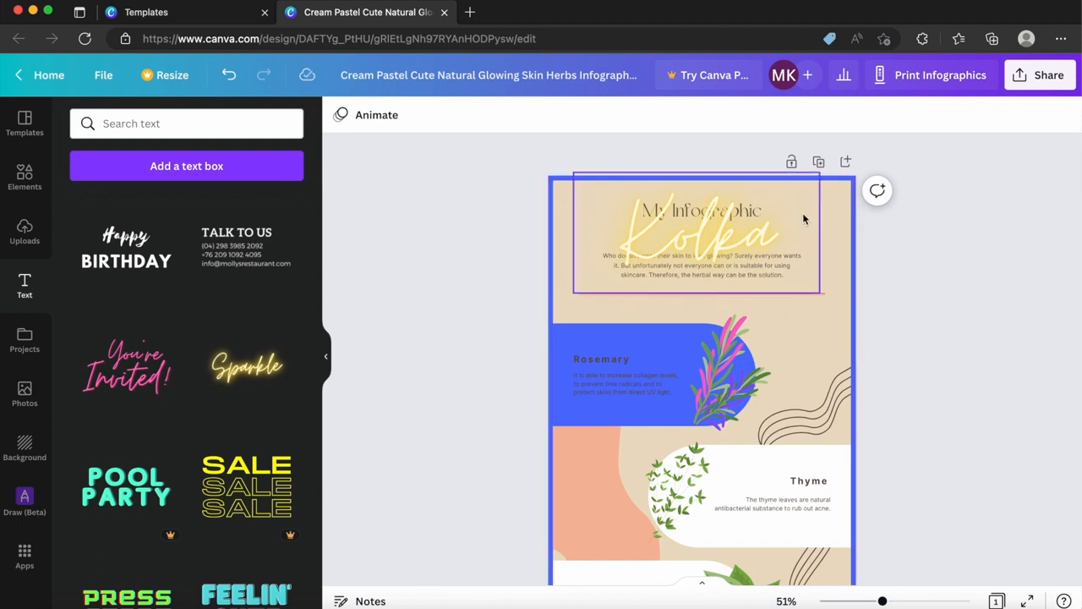
Download the infographic as a PNG at 800 × 2,000 px and dismiss the download notices
left_click(1039, 78)
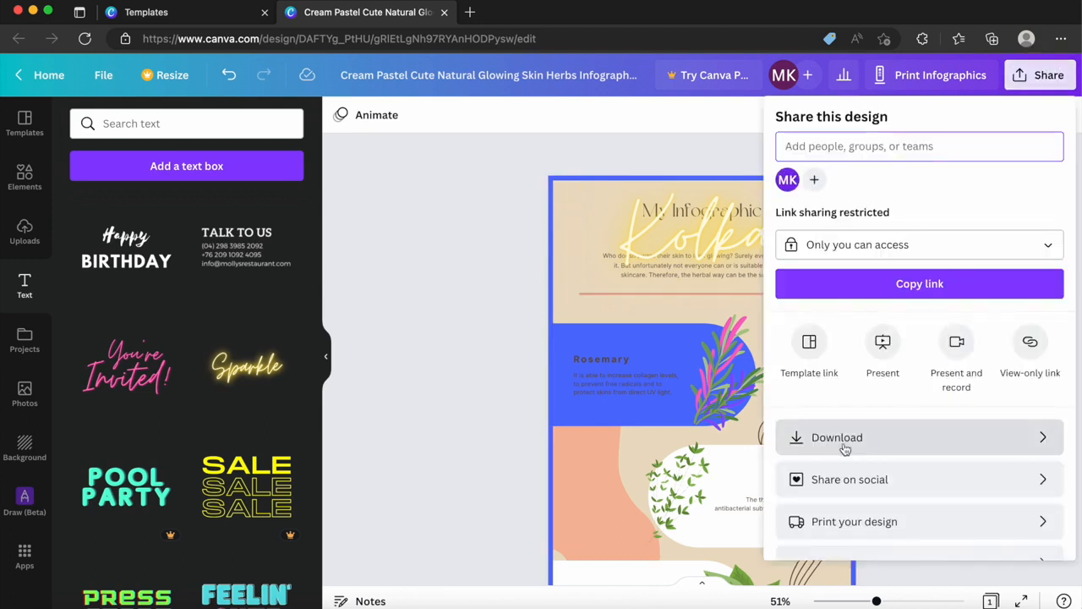
left_click(844, 444)
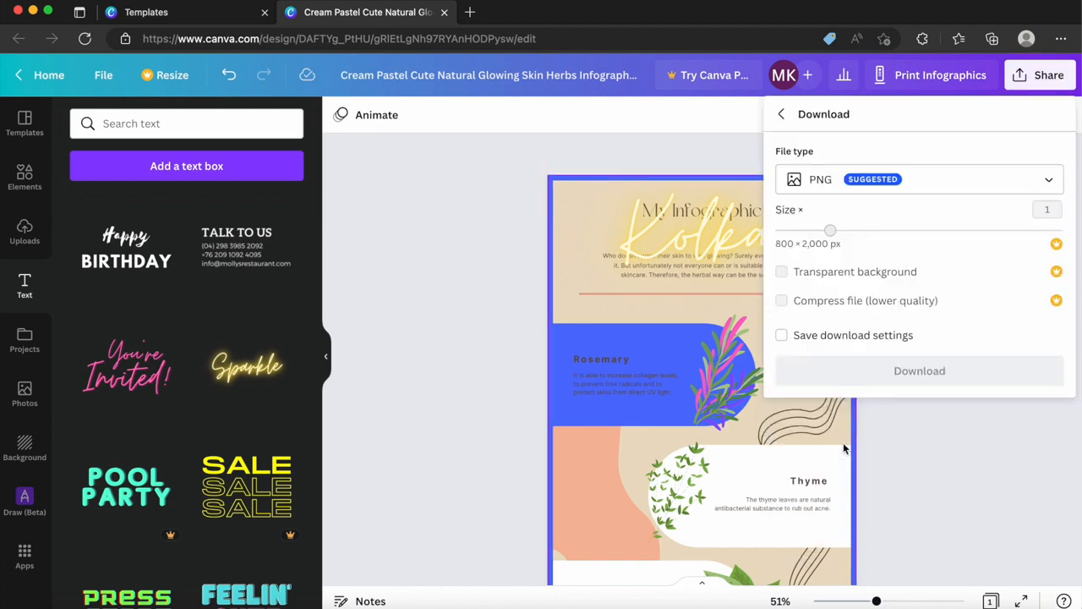
left_click(934, 178)
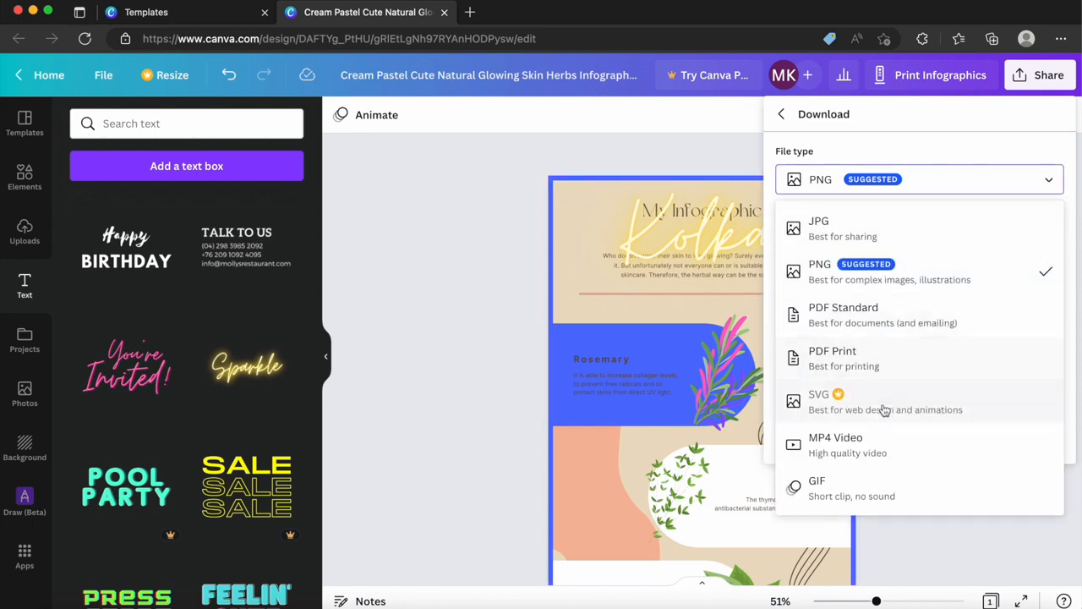
left_click(885, 271)
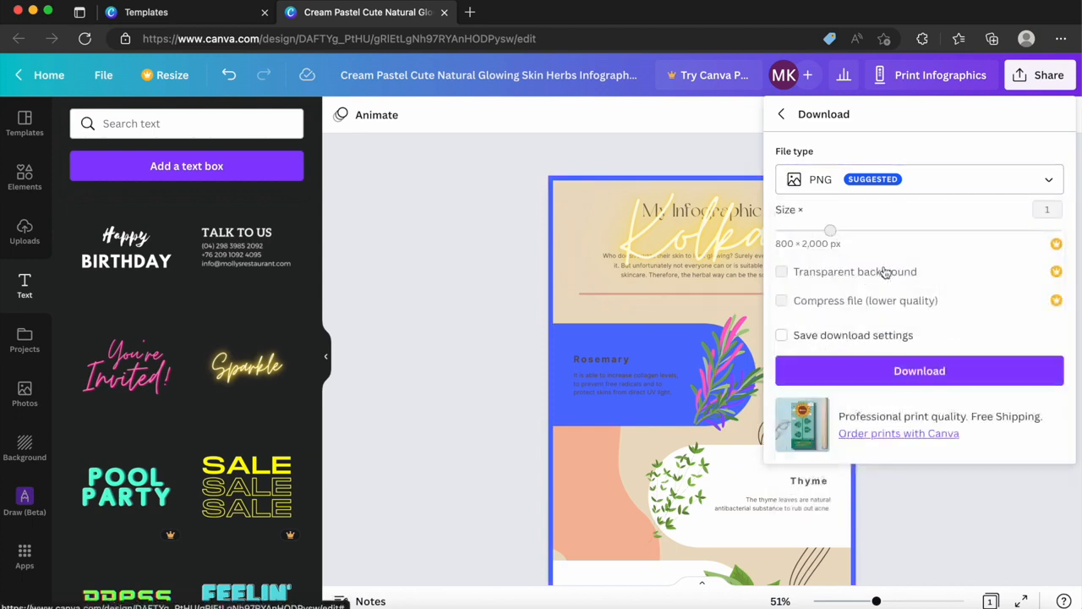
left_click(920, 369)
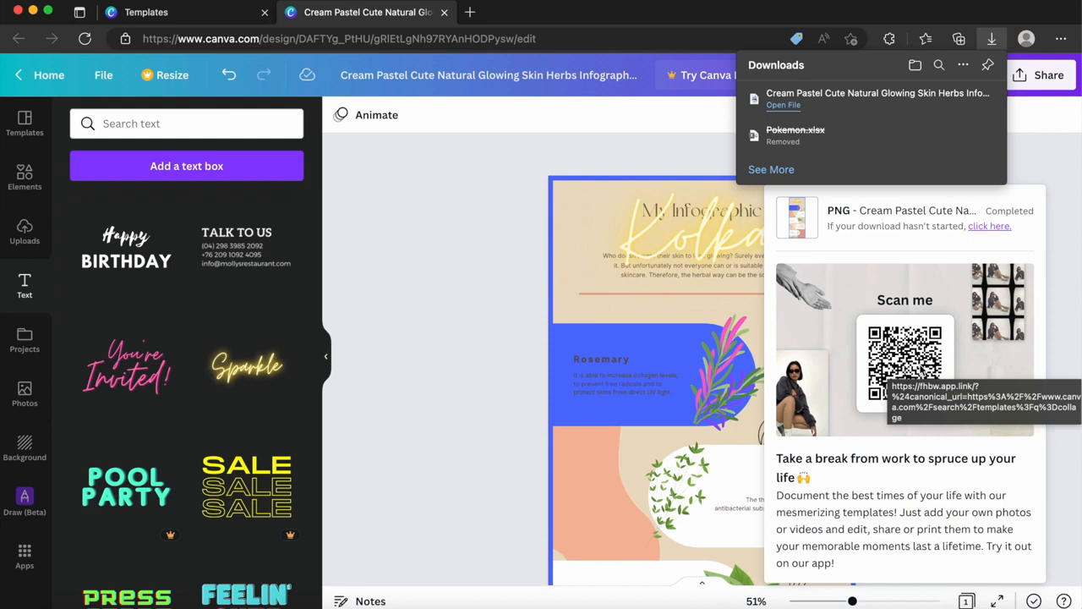
left_click(590, 148)
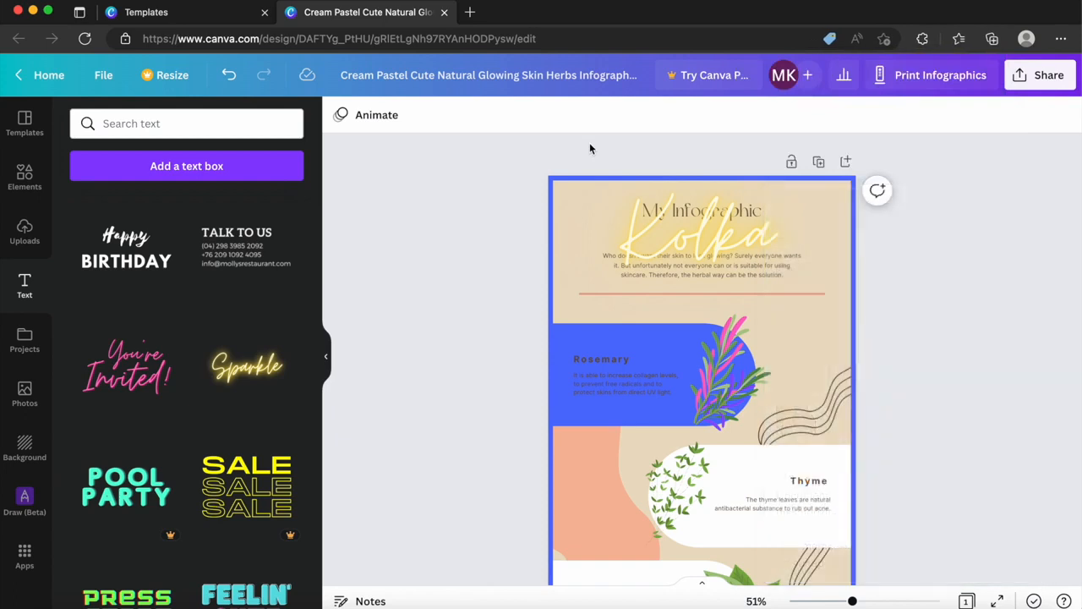